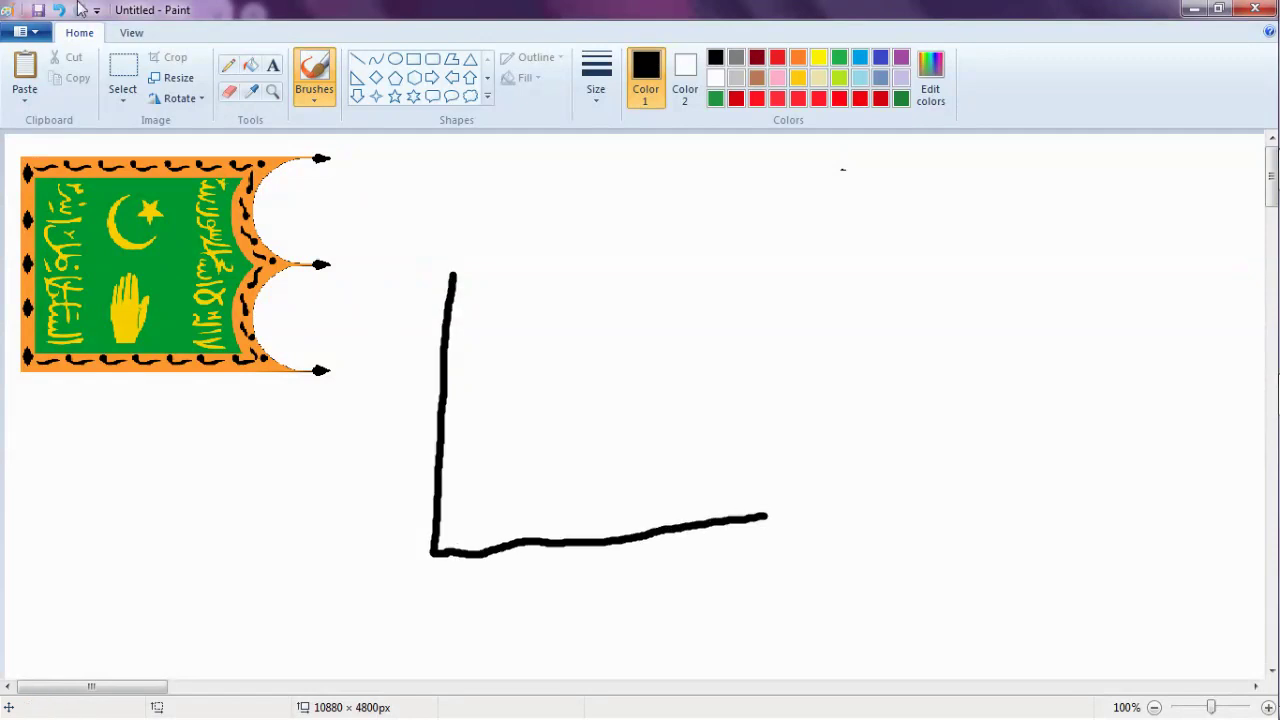
Undo the L-shaped stroke and brush a new black flag outline with two V-shaped notches in its right edge.
click(59, 9)
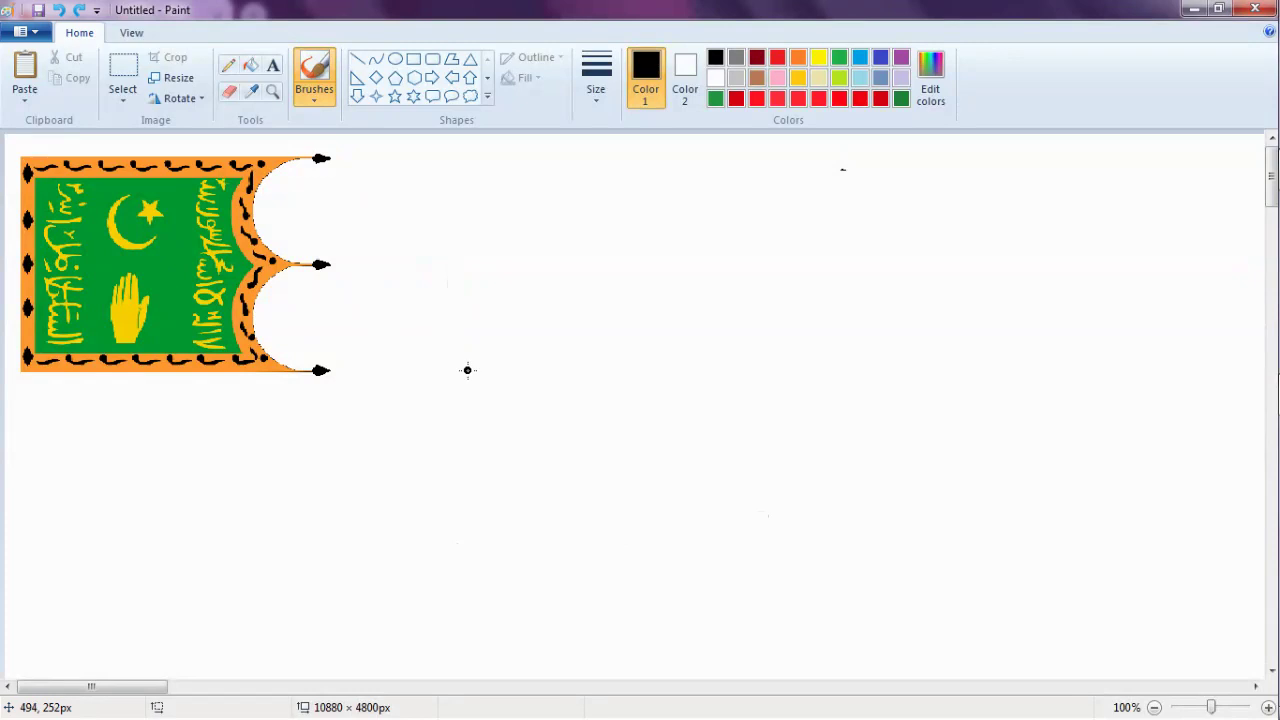
mouse_move(470, 284)
mouse_down()
mouse_move(471, 527)
mouse_move(456, 600)
mouse_up()
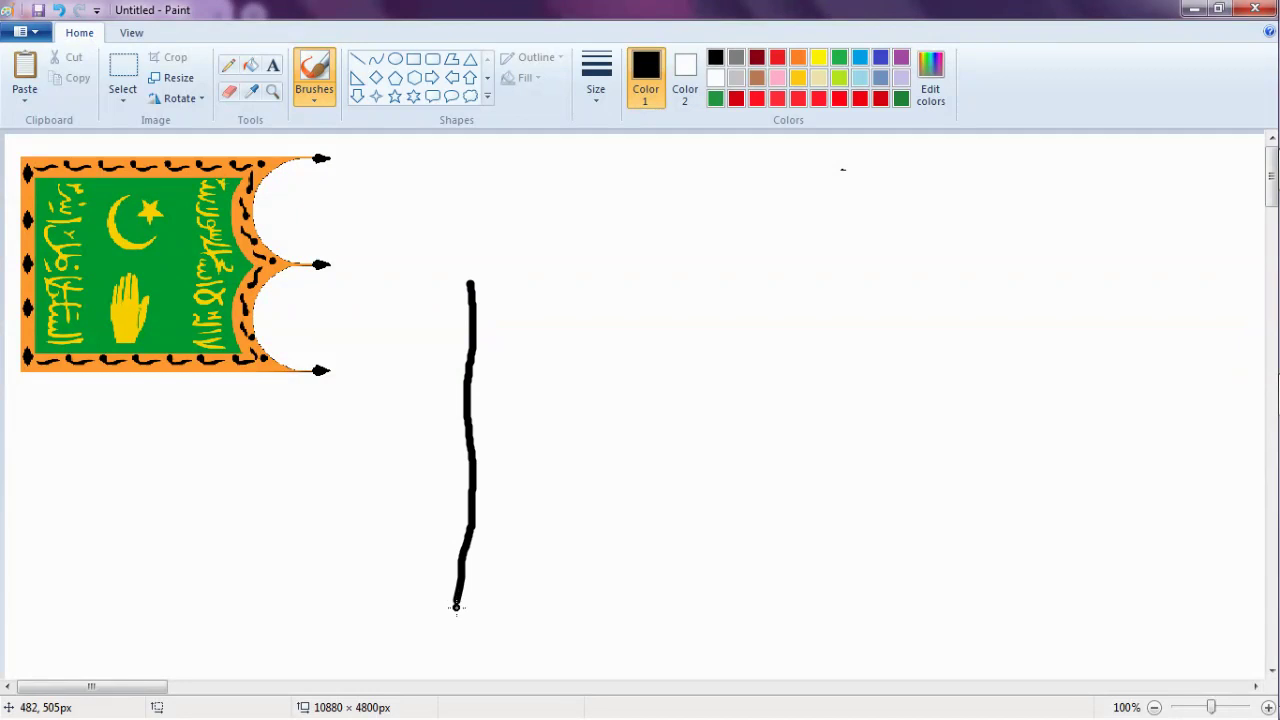
mouse_move(463, 600)
mouse_down()
mouse_move(651, 612)
mouse_move(873, 602)
mouse_move(818, 496)
mouse_move(904, 420)
mouse_move(819, 368)
mouse_move(815, 348)
mouse_move(895, 280)
mouse_move(751, 271)
mouse_move(482, 291)
mouse_up()
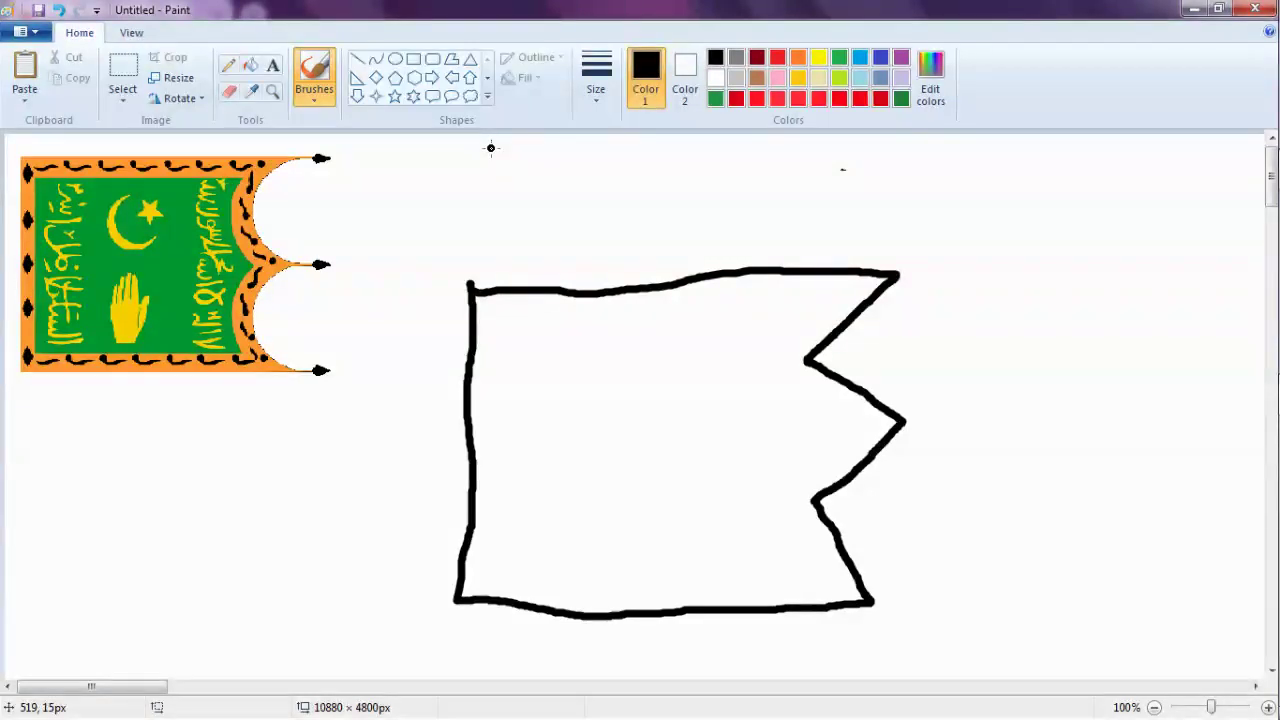
Brush a fringe of small triangles in a thinner black line along the flag's notched right edge.
click(590, 104)
click(631, 204)
drag(905, 422, 912, 434)
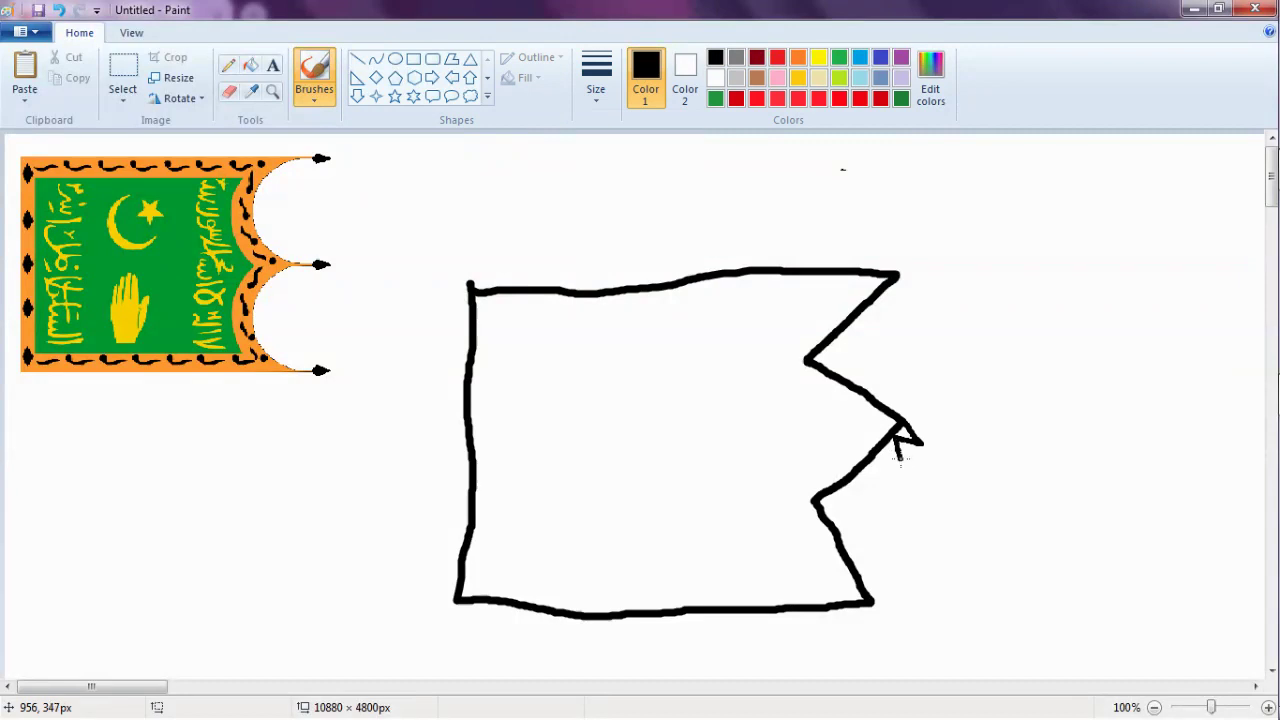
mouse_move(900, 464)
mouse_down()
mouse_move(887, 458)
mouse_move(885, 476)
mouse_up()
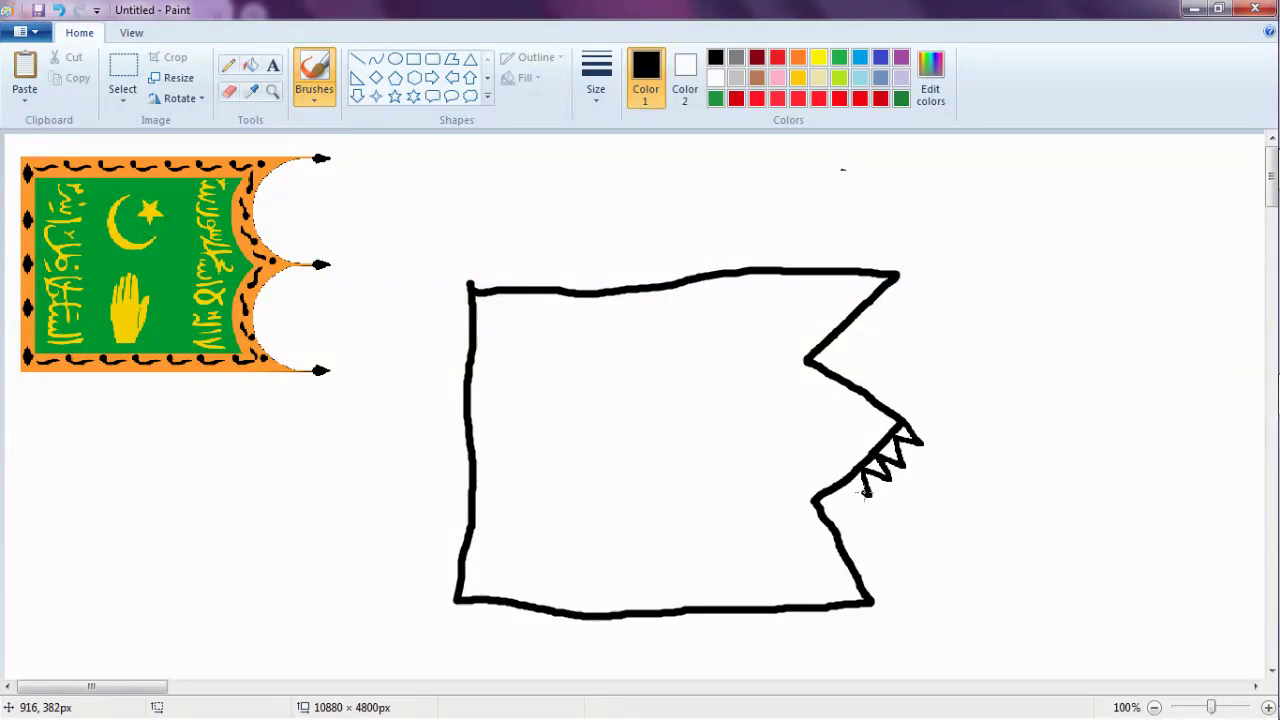
mouse_move(844, 487)
mouse_down()
mouse_move(848, 503)
mouse_move(818, 498)
mouse_up()
mouse_move(838, 518)
mouse_down()
mouse_move(856, 530)
mouse_move(849, 545)
mouse_move(876, 545)
mouse_move(870, 603)
mouse_up()
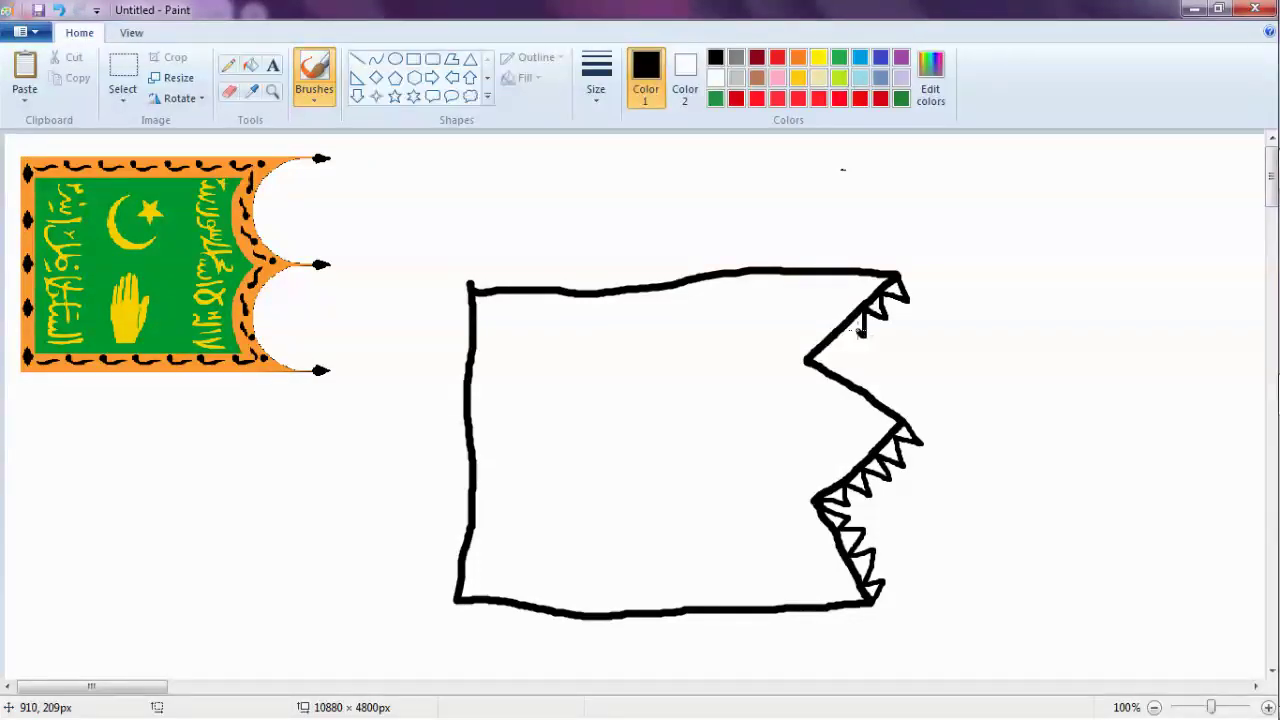
drag(859, 333, 851, 323)
drag(824, 345, 830, 360)
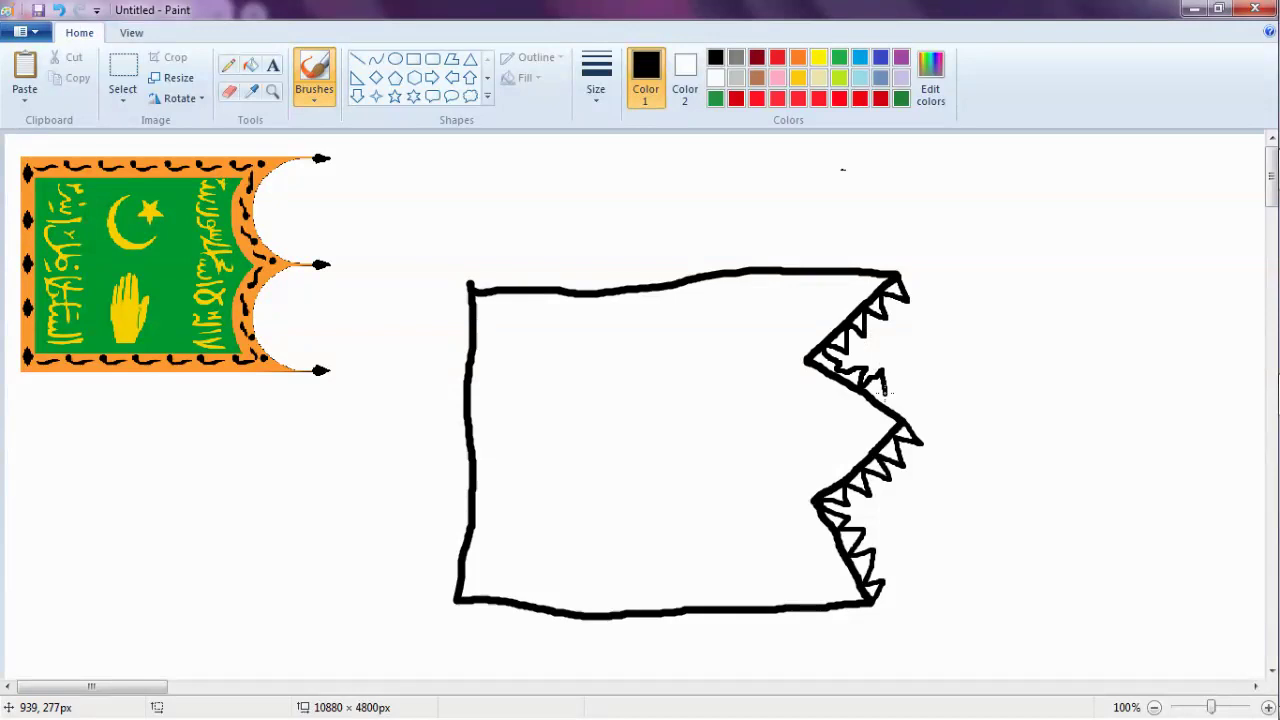
drag(882, 400, 898, 381)
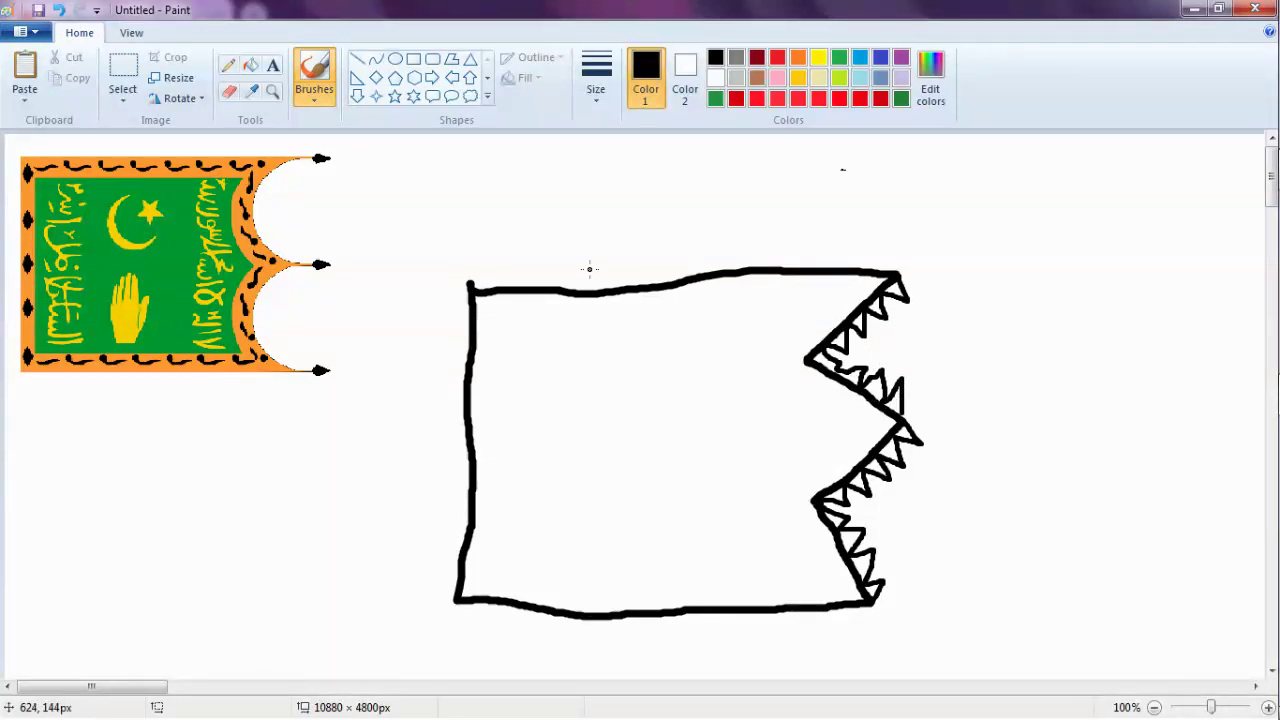
Sample the small flag's orange, pencil an inner border line inside the new outline, and fill the band between them orange.
click(251, 91)
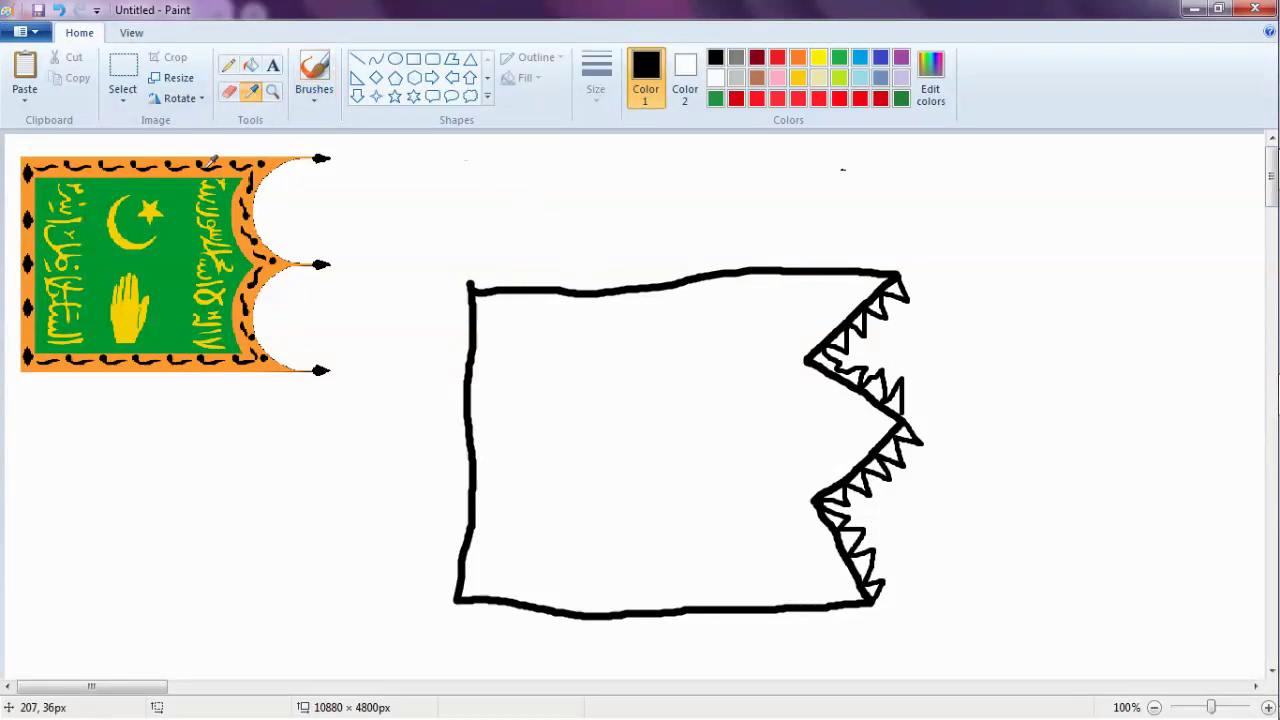
click(66, 168)
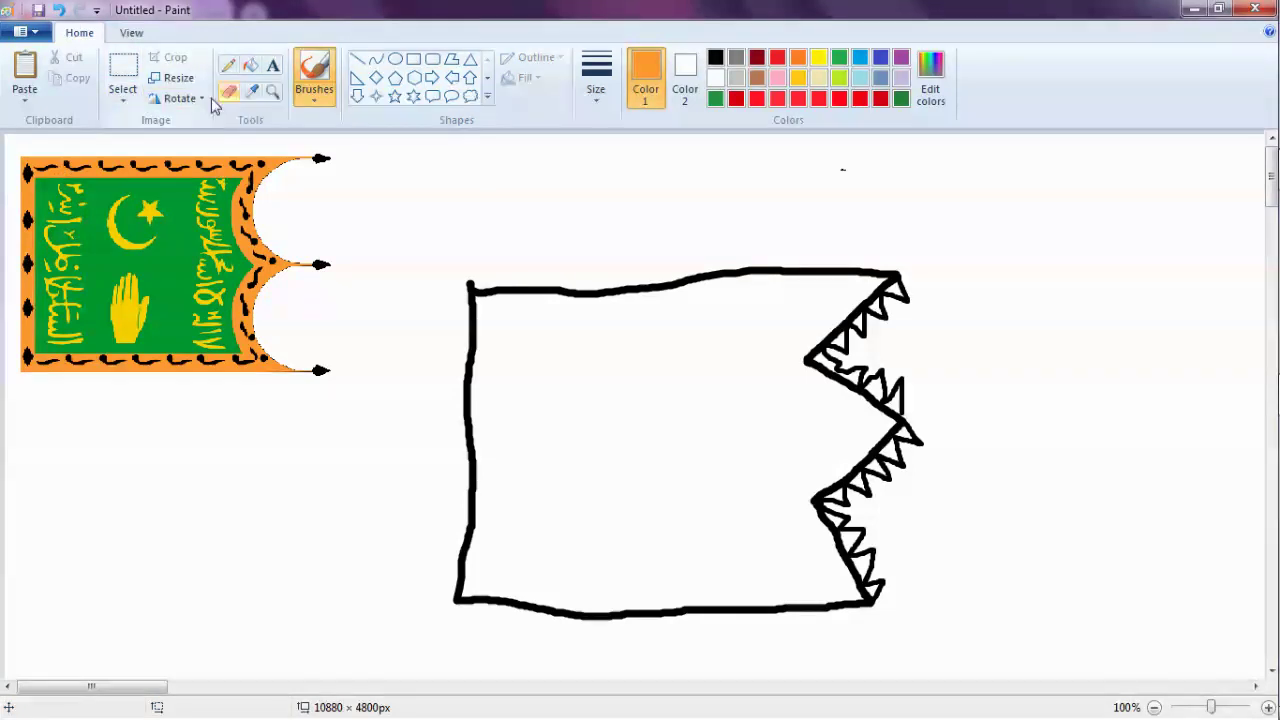
click(229, 66)
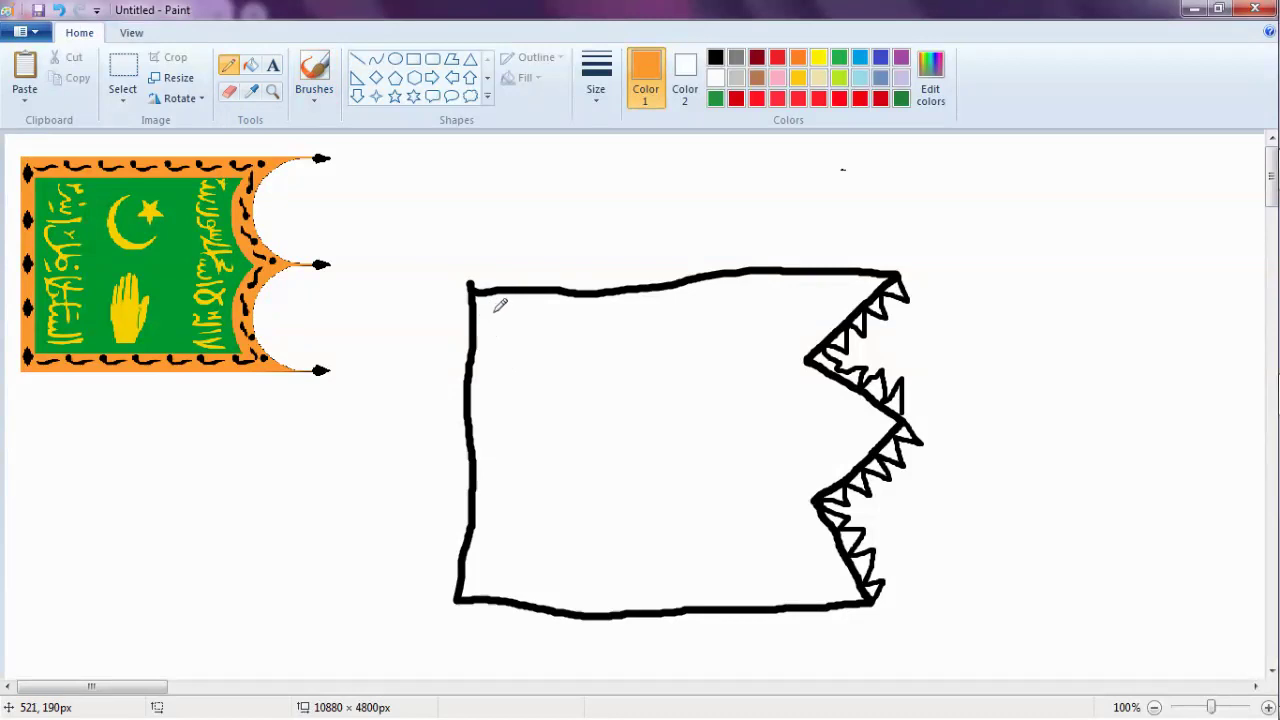
mouse_move(493, 313)
mouse_down()
mouse_move(479, 579)
mouse_move(696, 596)
mouse_move(839, 589)
mouse_move(792, 493)
mouse_move(865, 434)
mouse_move(788, 357)
mouse_move(845, 292)
mouse_move(500, 309)
mouse_up()
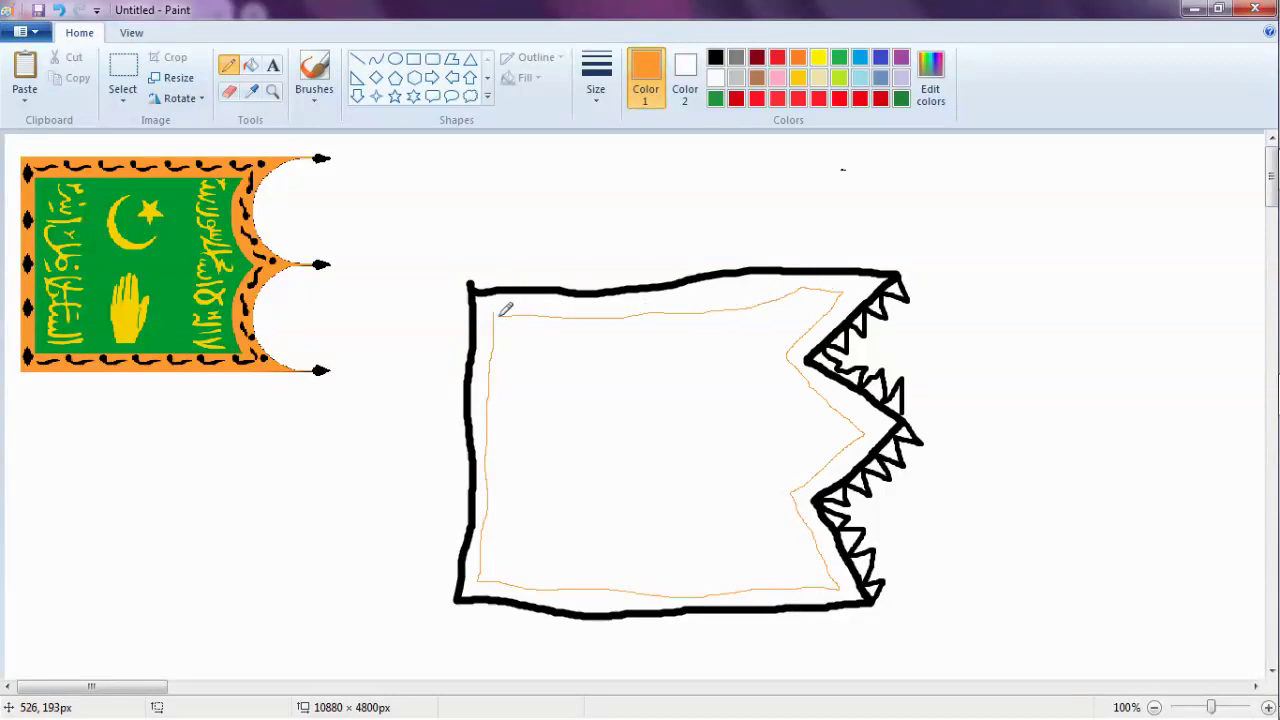
click(250, 65)
click(554, 300)
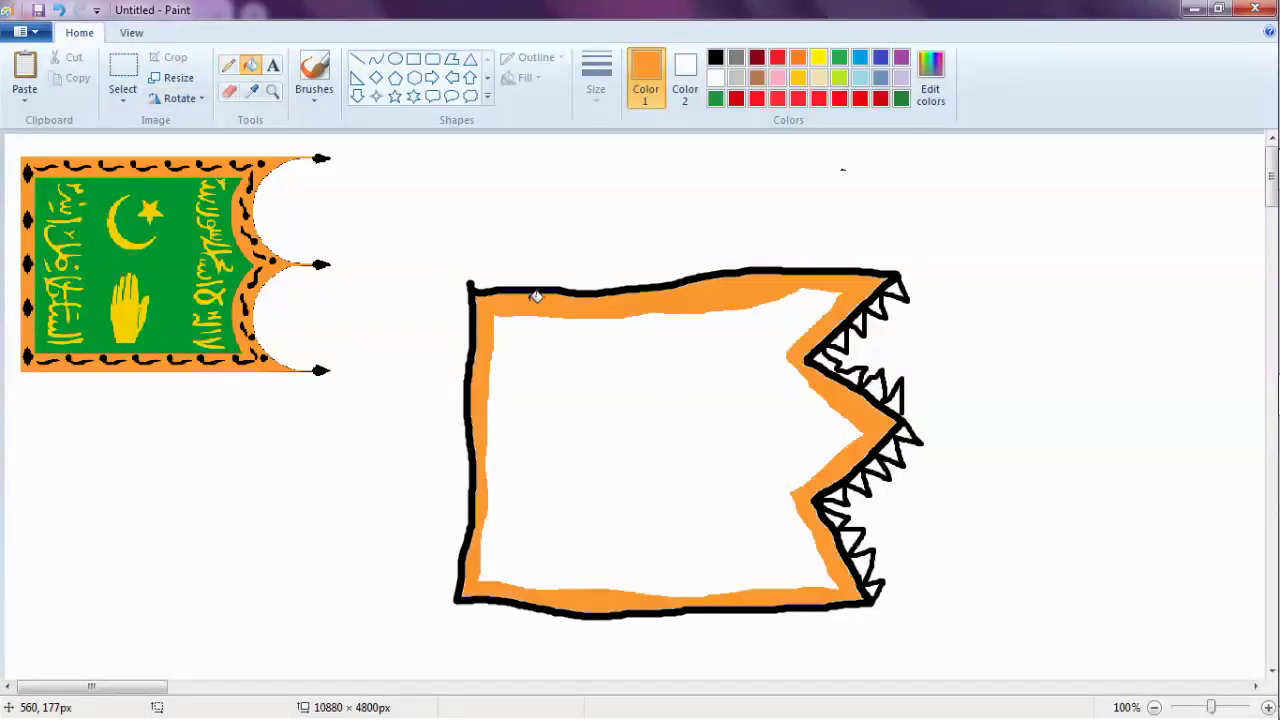
Fill the new flag's interior with the green sampled from the small flag.
click(251, 90)
click(171, 244)
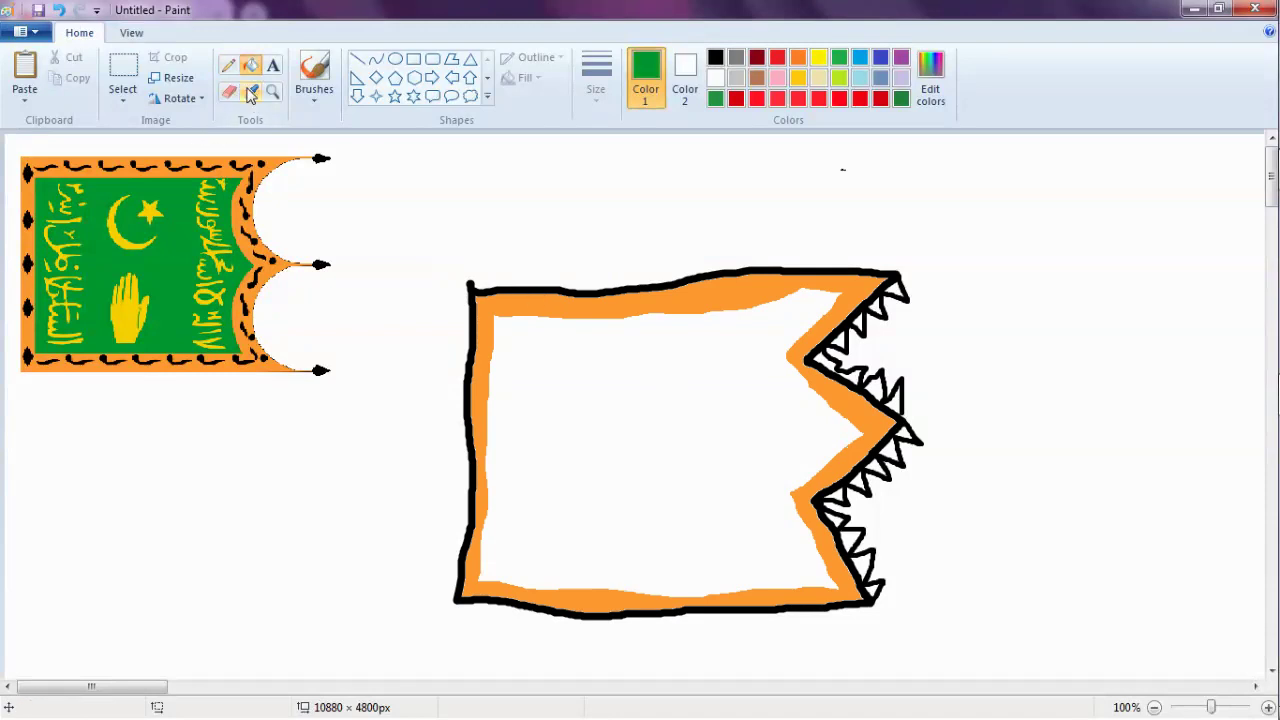
click(600, 458)
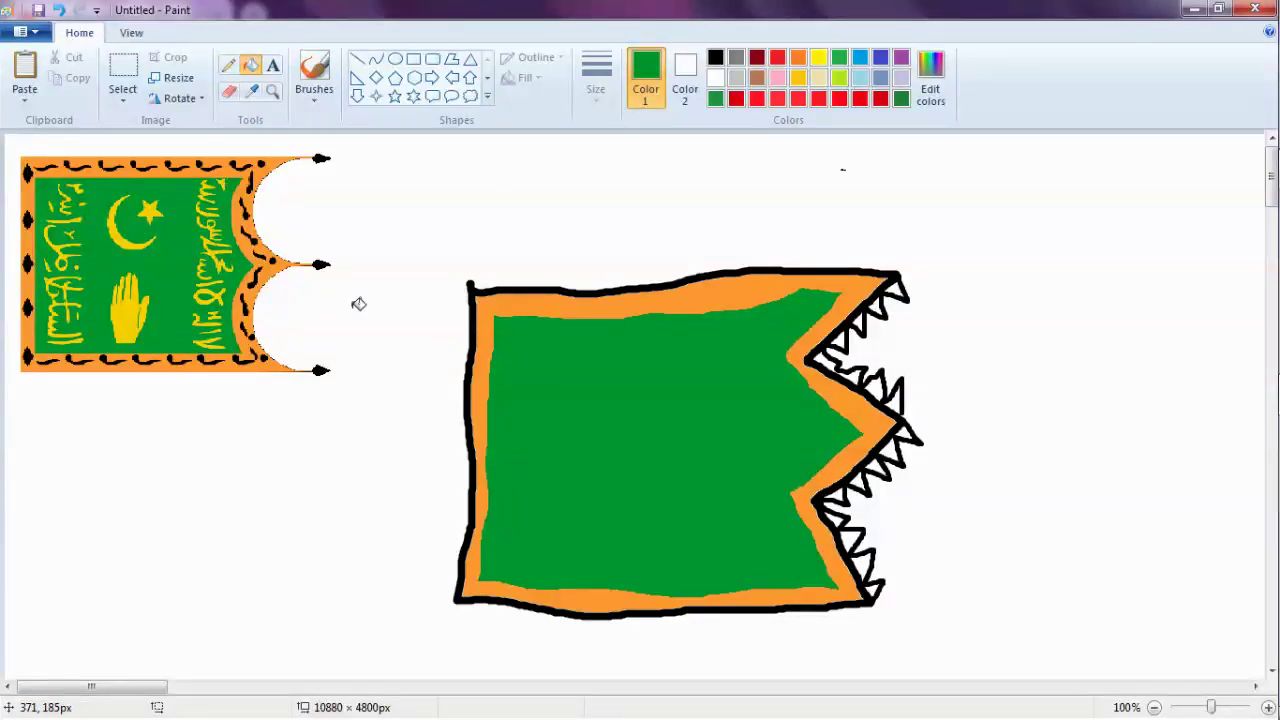
Move the small flag's right-hand yellow inscription into the new flag near its notches and stretch it to about 59 × 264 px.
click(135, 66)
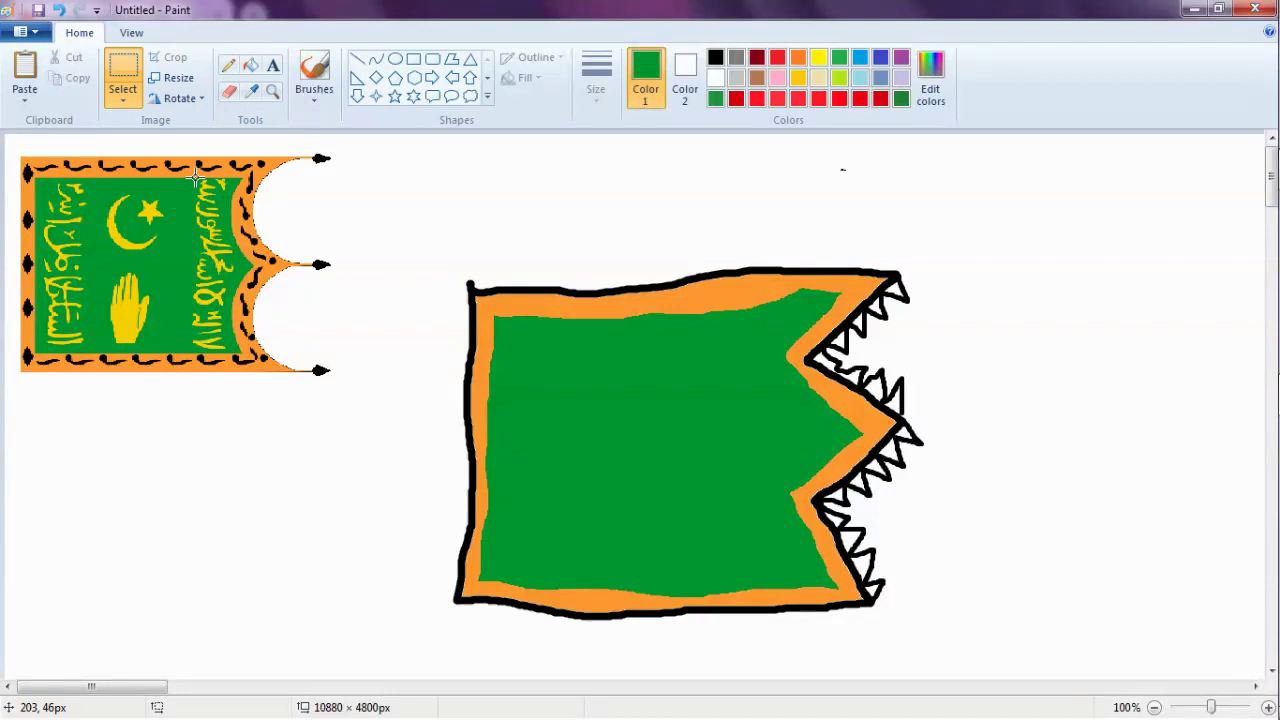
drag(197, 178, 231, 349)
drag(213, 280, 732, 444)
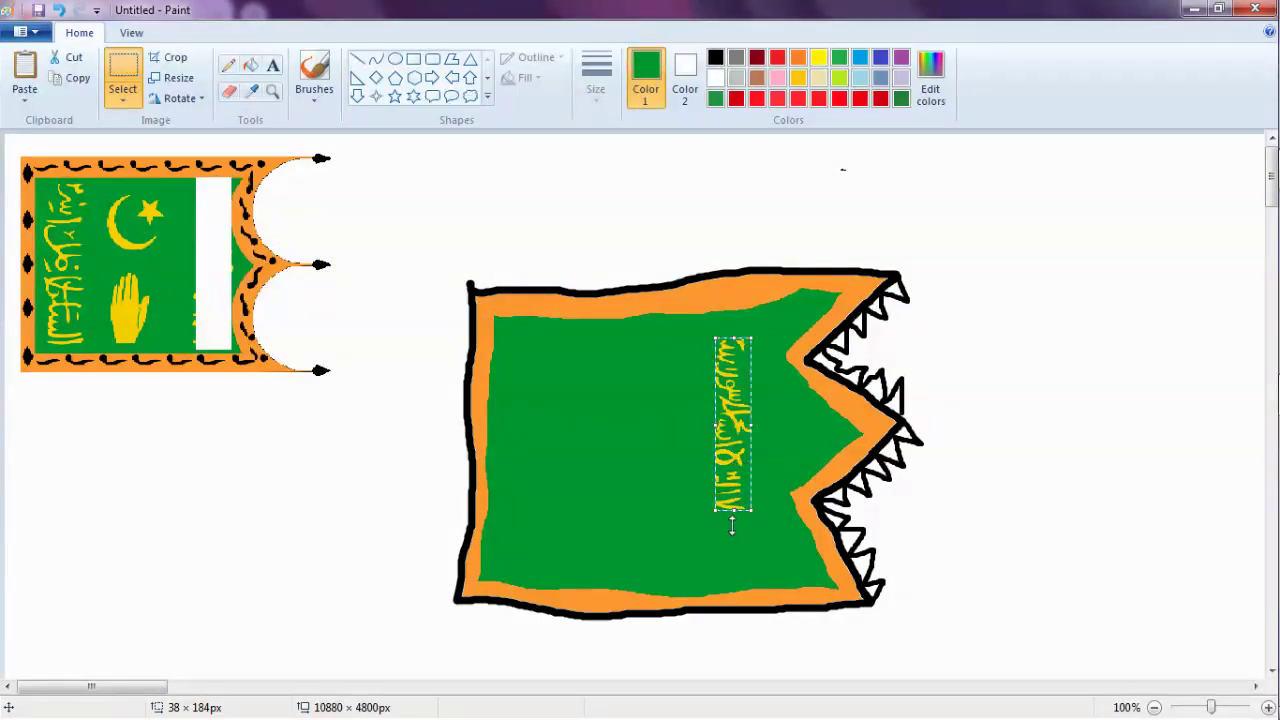
drag(735, 512, 737, 564)
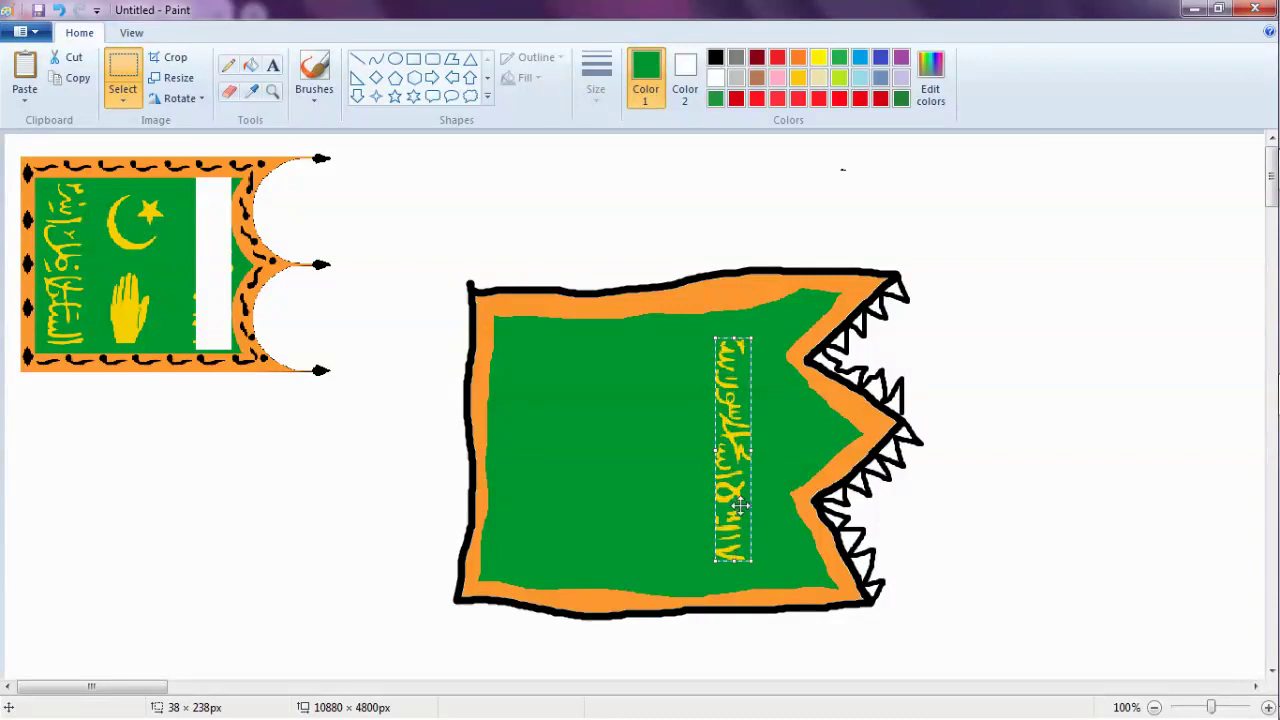
drag(751, 450, 772, 451)
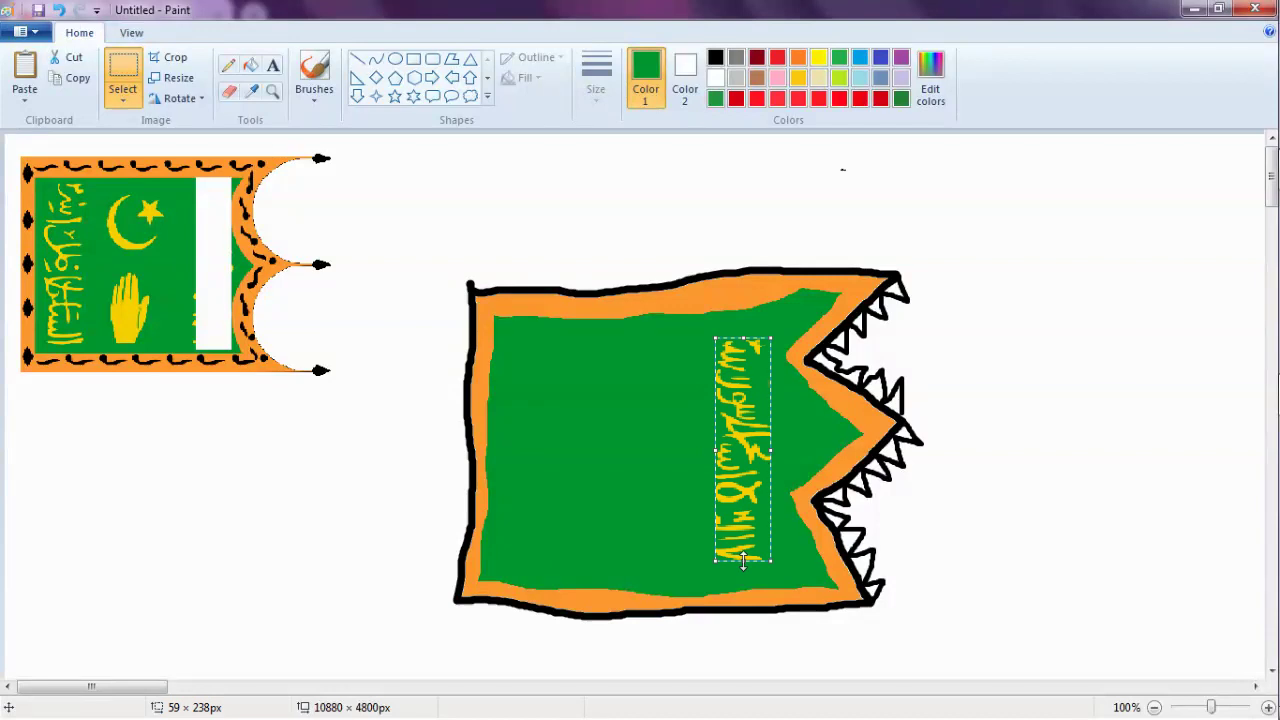
drag(742, 561, 738, 589)
mouse_move(767, 444)
mouse_down()
mouse_move(767, 422)
mouse_move(762, 432)
mouse_up()
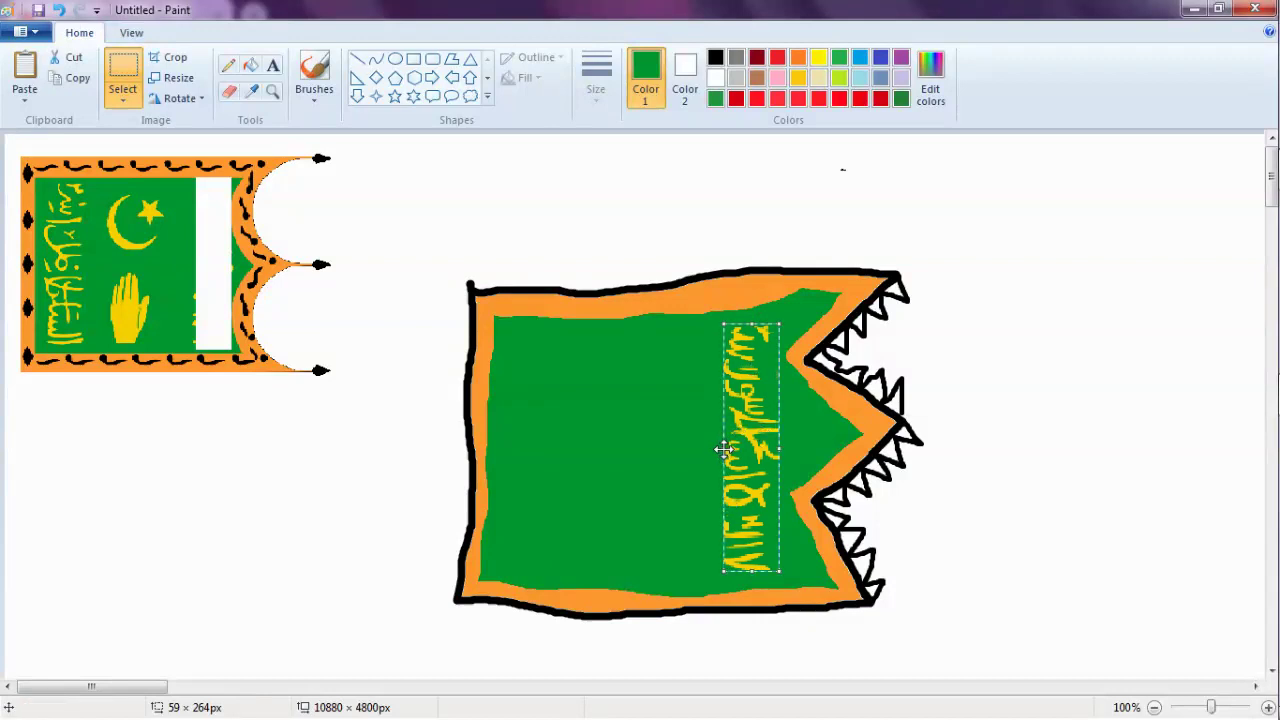
Resize the placed inscription to about 51 × 299 px so it spans the green area, and shift it slightly right.
drag(722, 454, 726, 454)
drag(728, 453, 731, 453)
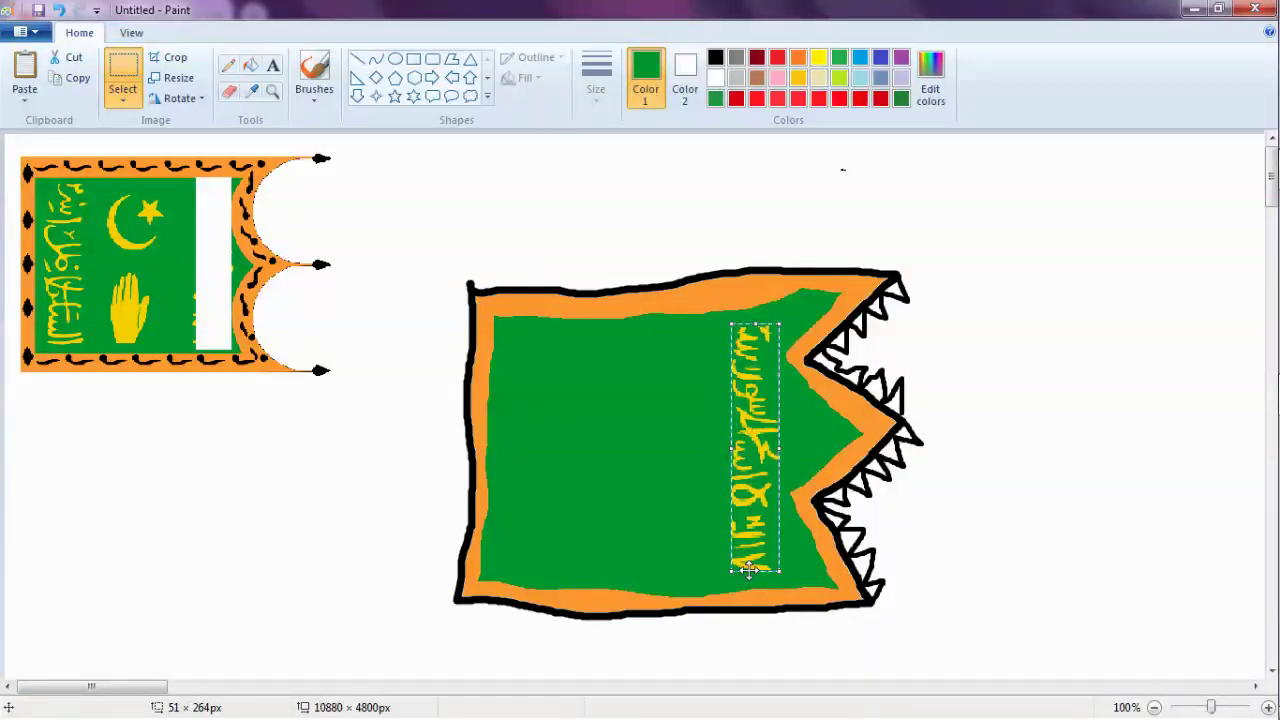
drag(754, 570, 754, 590)
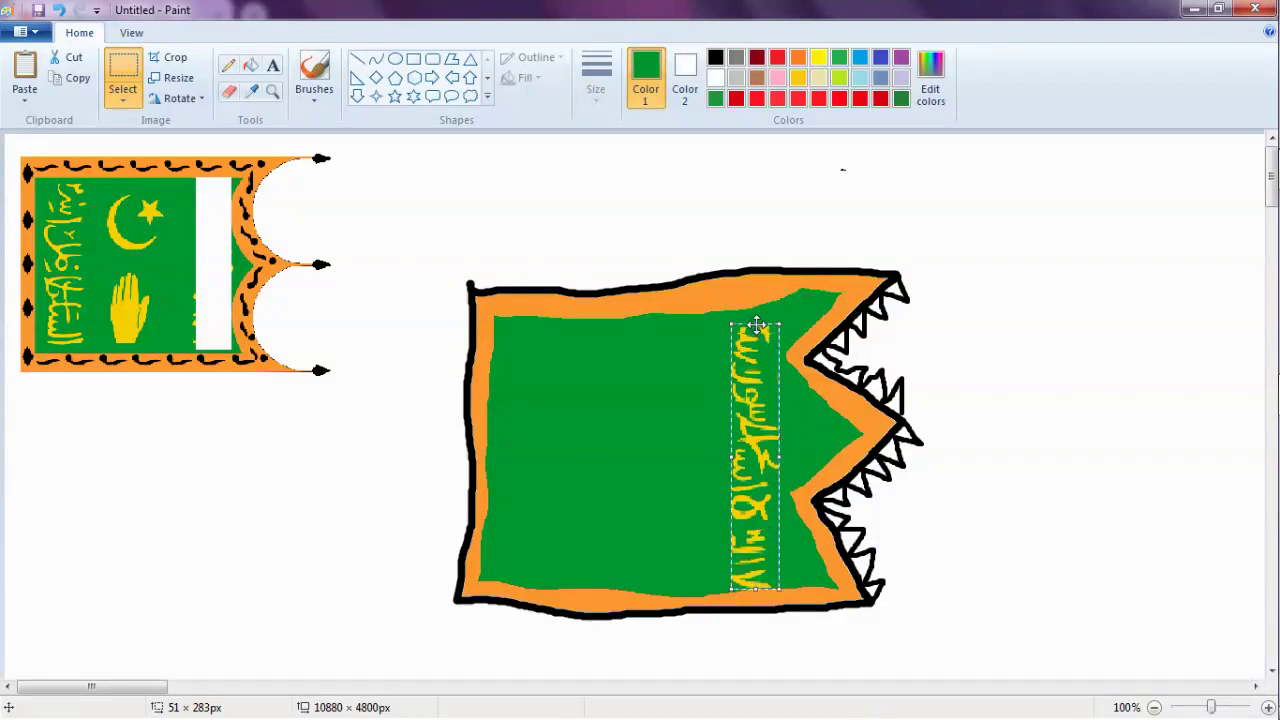
drag(755, 318, 755, 307)
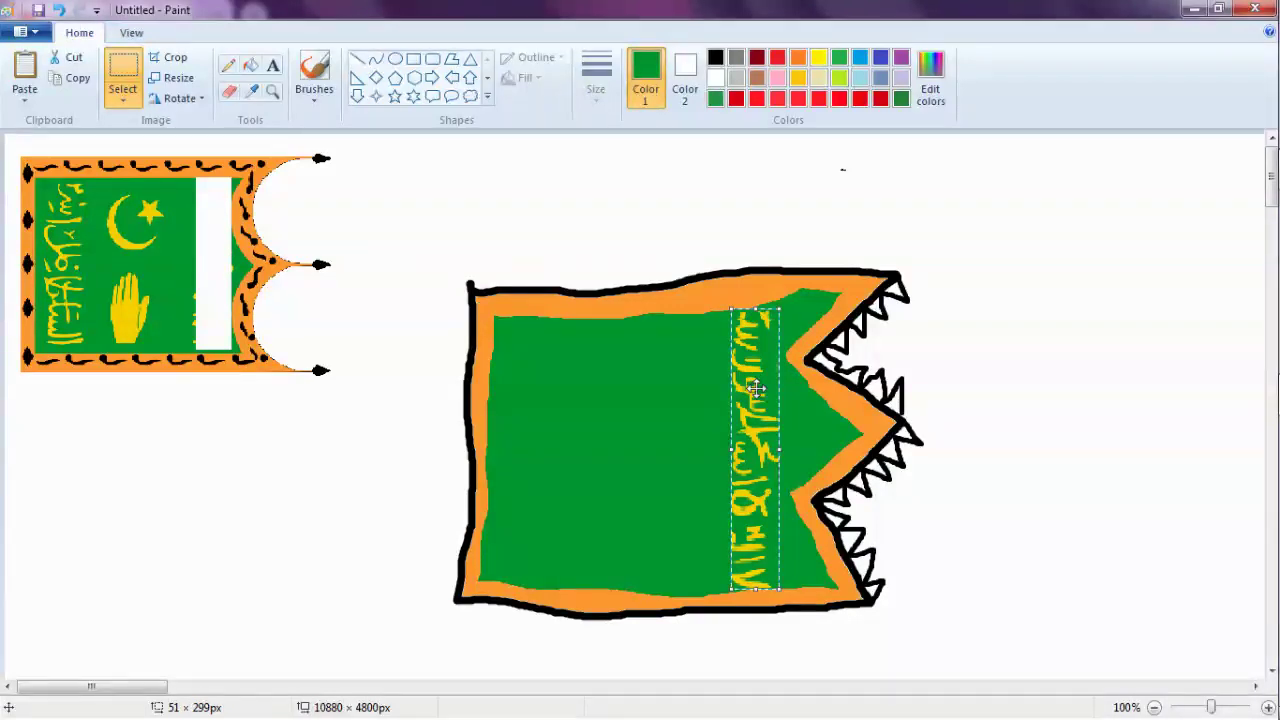
drag(755, 389, 757, 395)
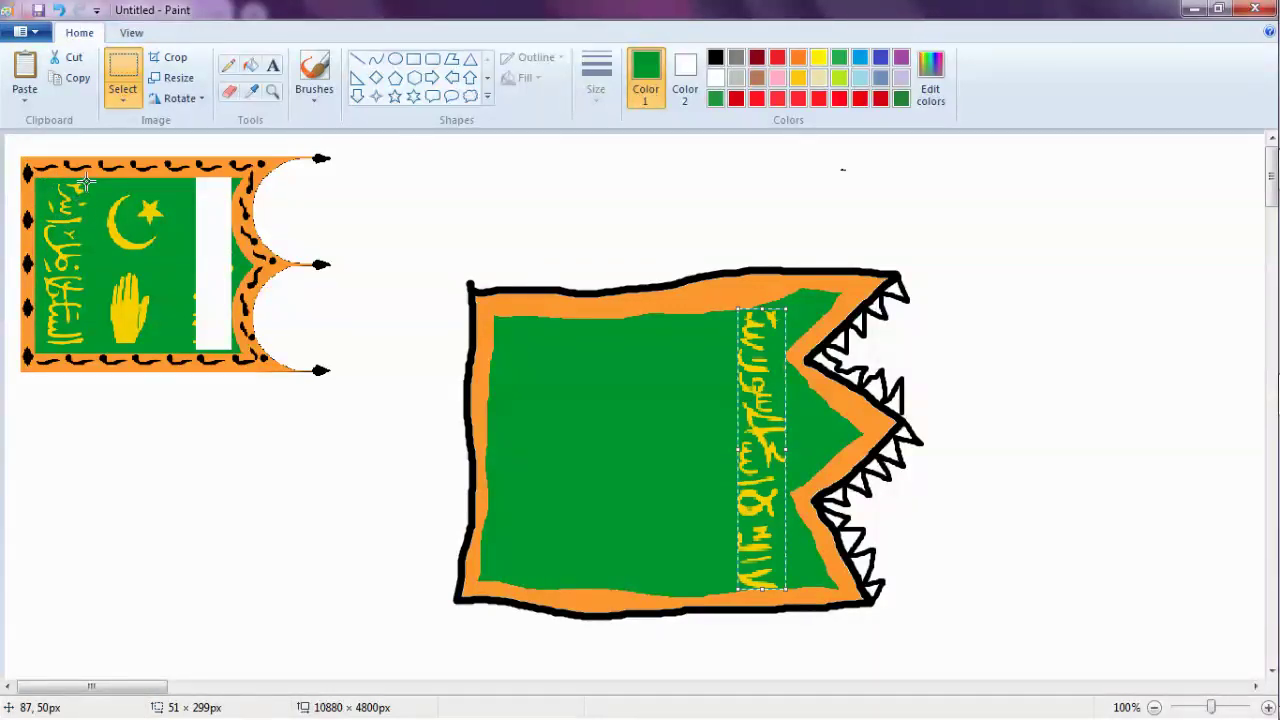
Move the small flag's left-hand inscription to the new flag's left side and stretch it to about 46 × 285 px.
drag(87, 180, 40, 346)
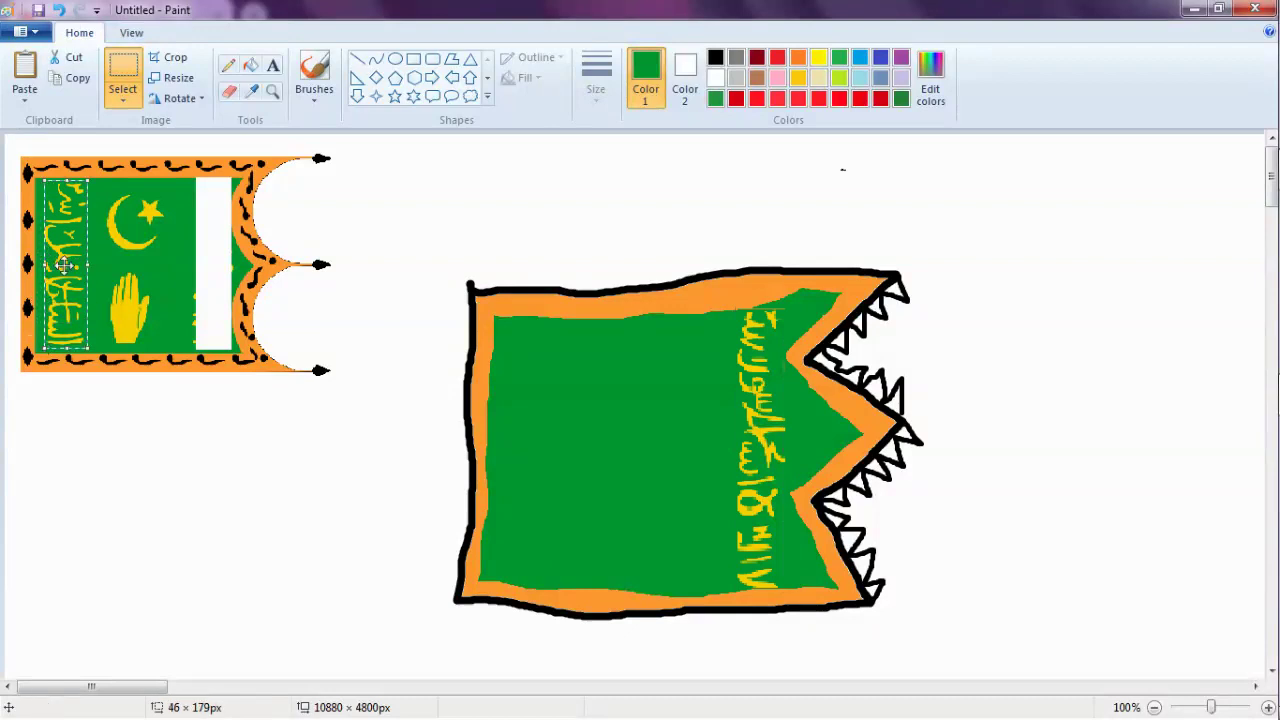
drag(60, 265, 559, 408)
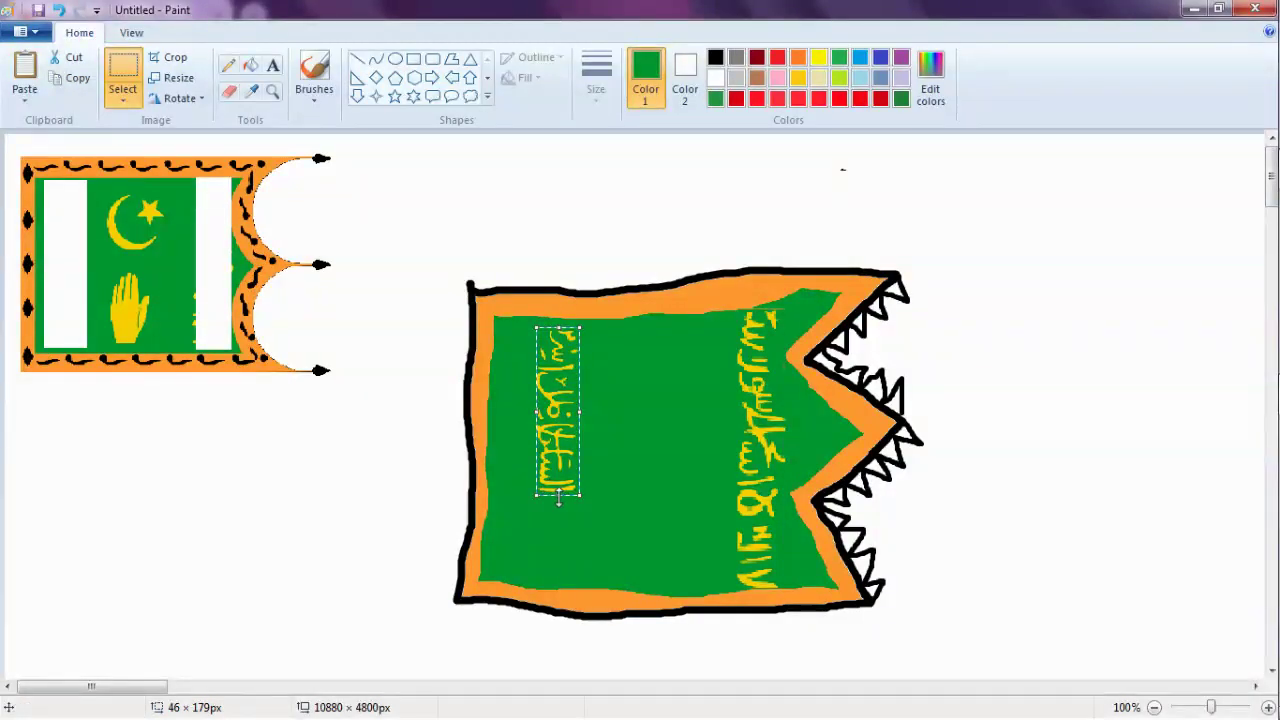
drag(558, 499, 558, 591)
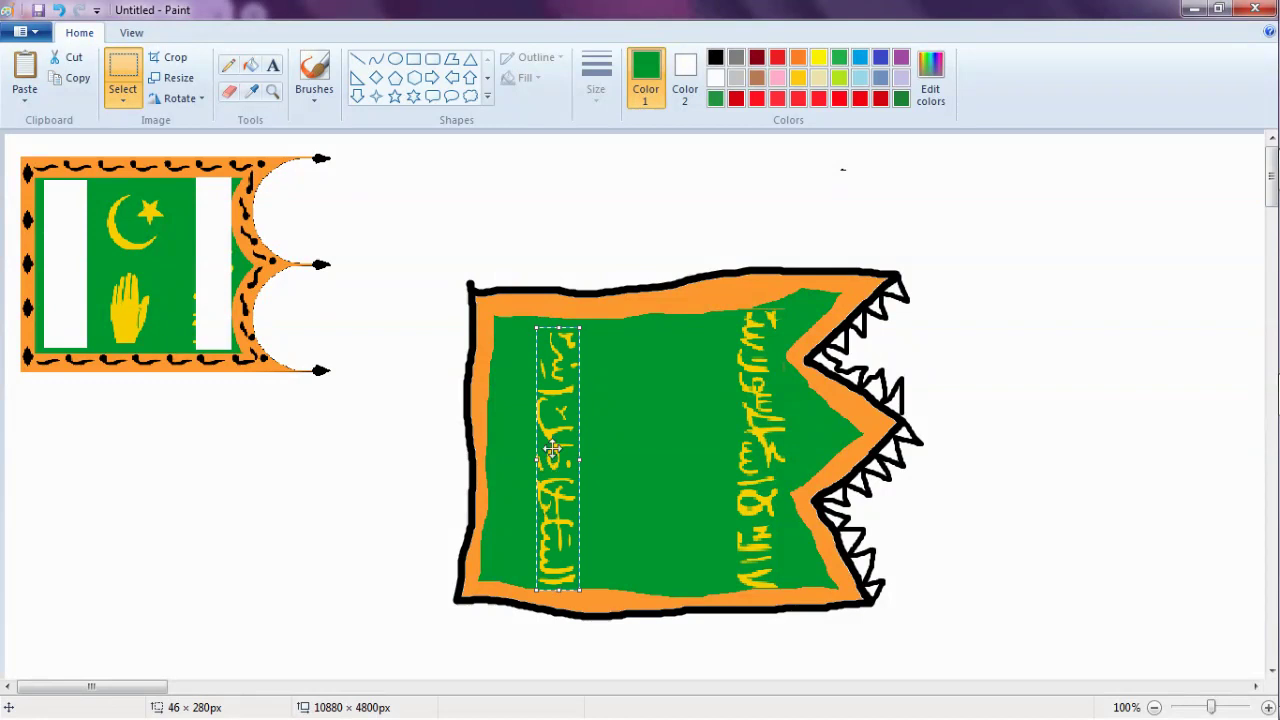
mouse_move(552, 449)
mouse_down()
mouse_move(545, 420)
mouse_move(540, 436)
mouse_up()
key(Escape)
drag(545, 316, 545, 312)
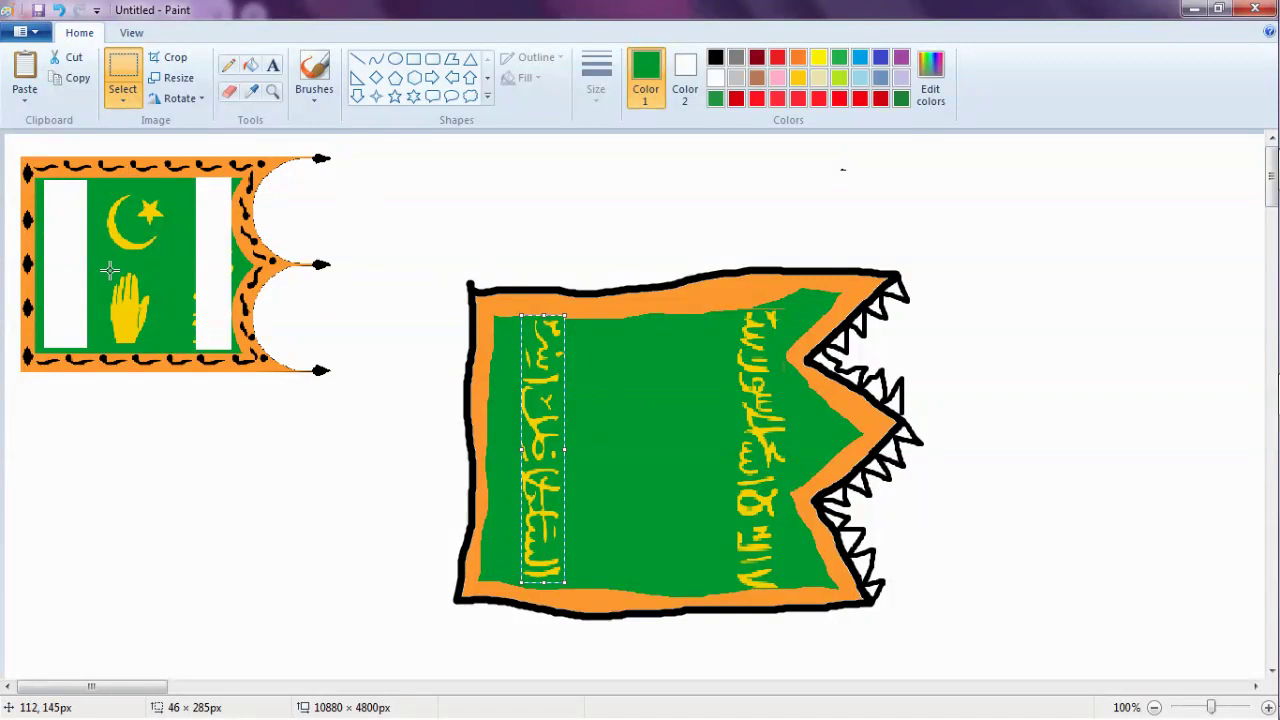
Move the hand emblem between the inscriptions, and place the crescent and star above it, enlarged to about 82 × 87 px.
mouse_move(144, 279)
mouse_down()
mouse_move(157, 261)
mouse_move(101, 348)
mouse_move(320, 374)
mouse_move(678, 510)
mouse_move(608, 579)
mouse_move(652, 594)
mouse_up()
drag(656, 546, 650, 488)
click(105, 190)
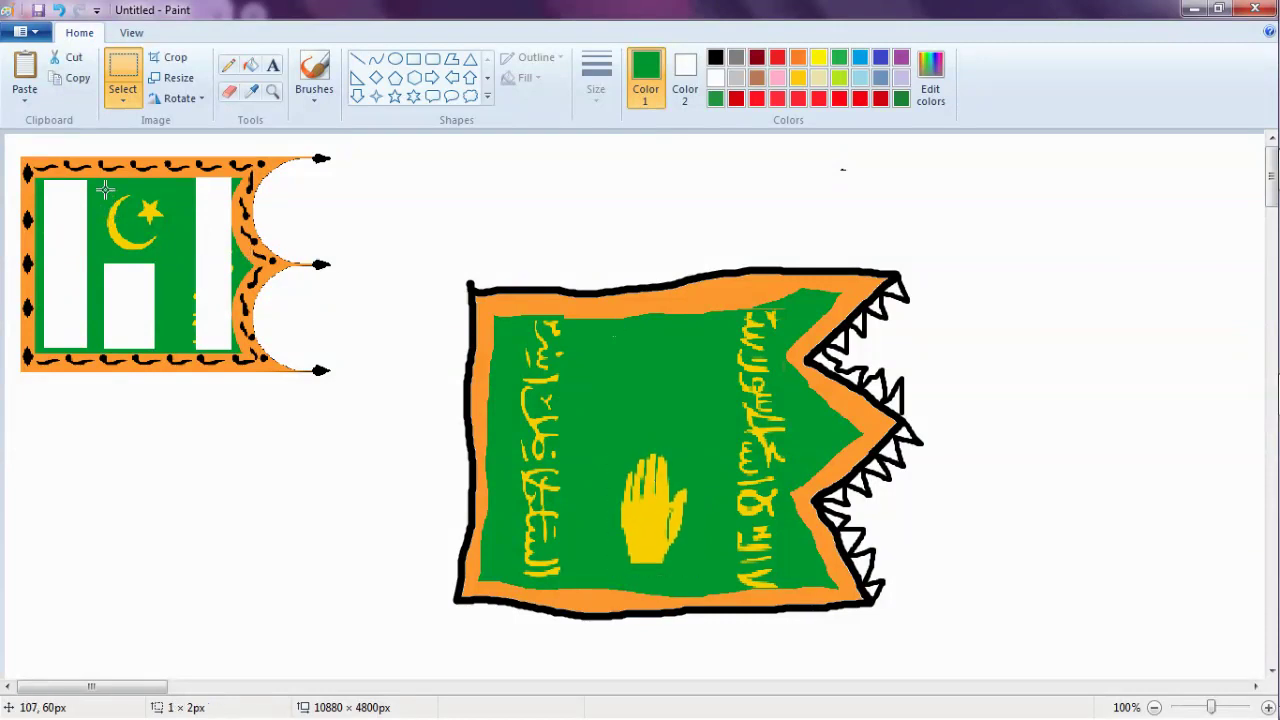
drag(105, 190, 616, 436)
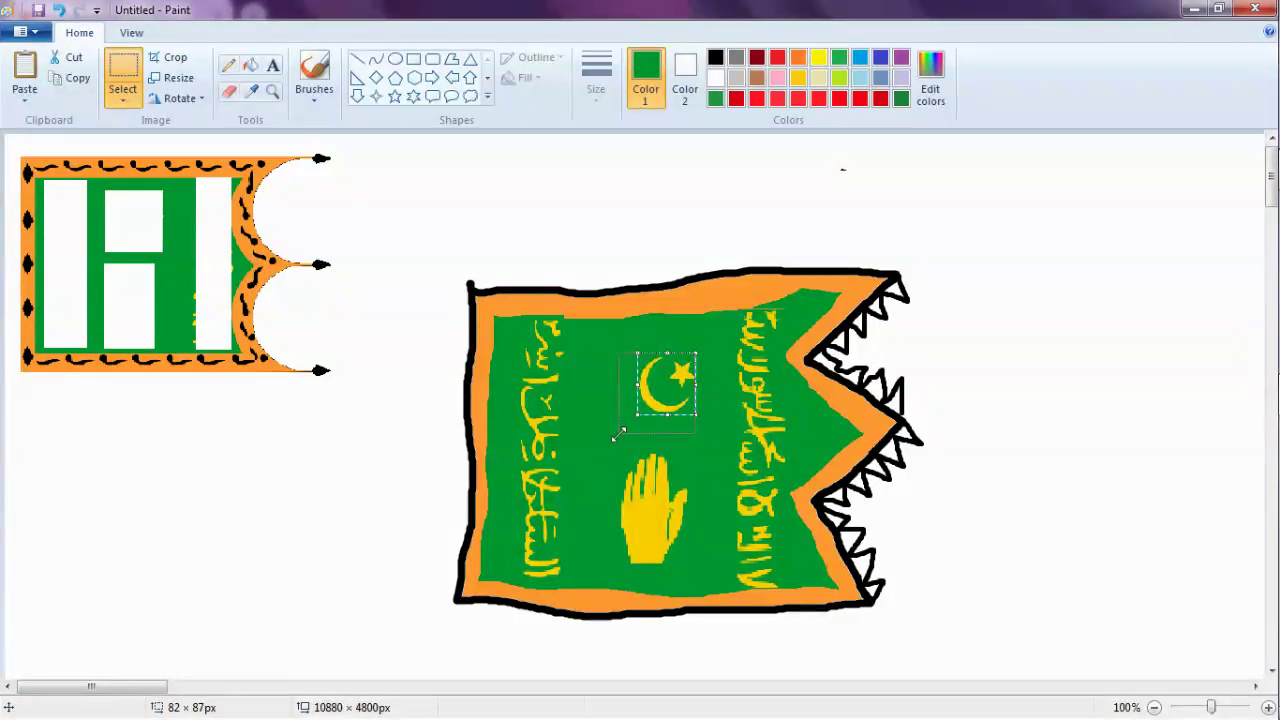
drag(654, 382, 660, 392)
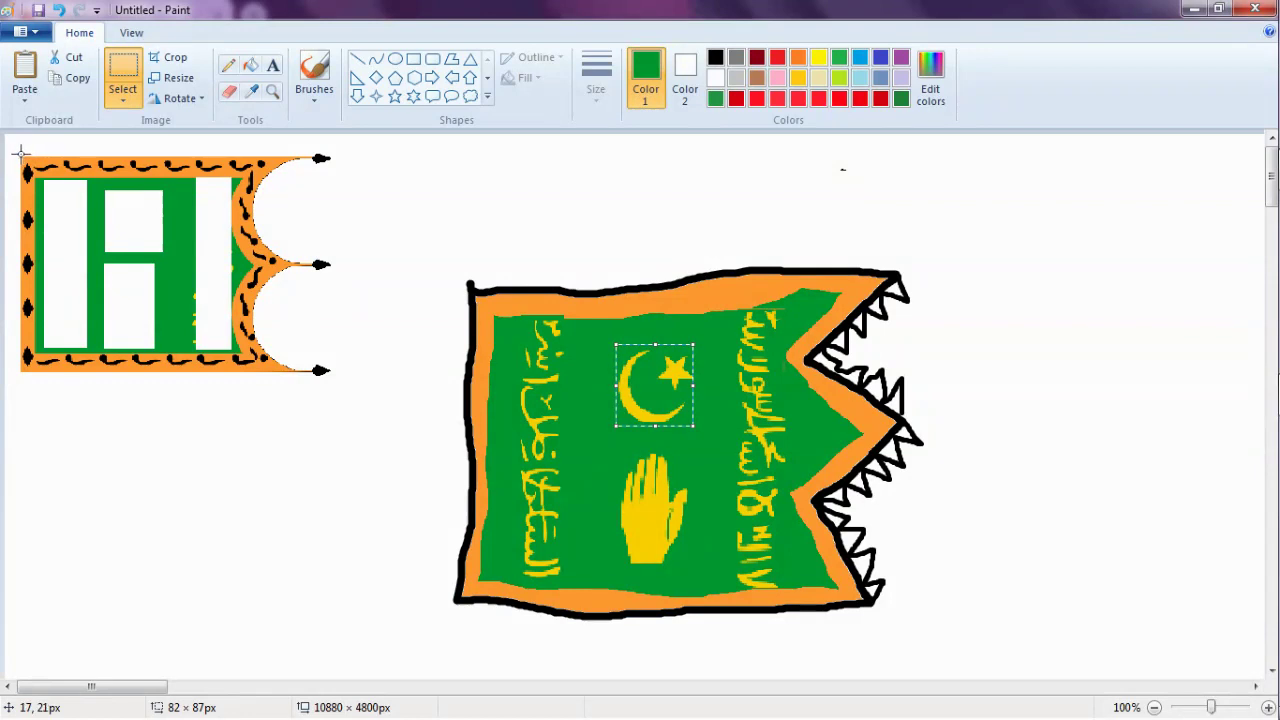
Cut the small flag's ornamented top border out, stretch it to about 343 × 25 px, and place it above the new flag.
drag(21, 155, 768, 305)
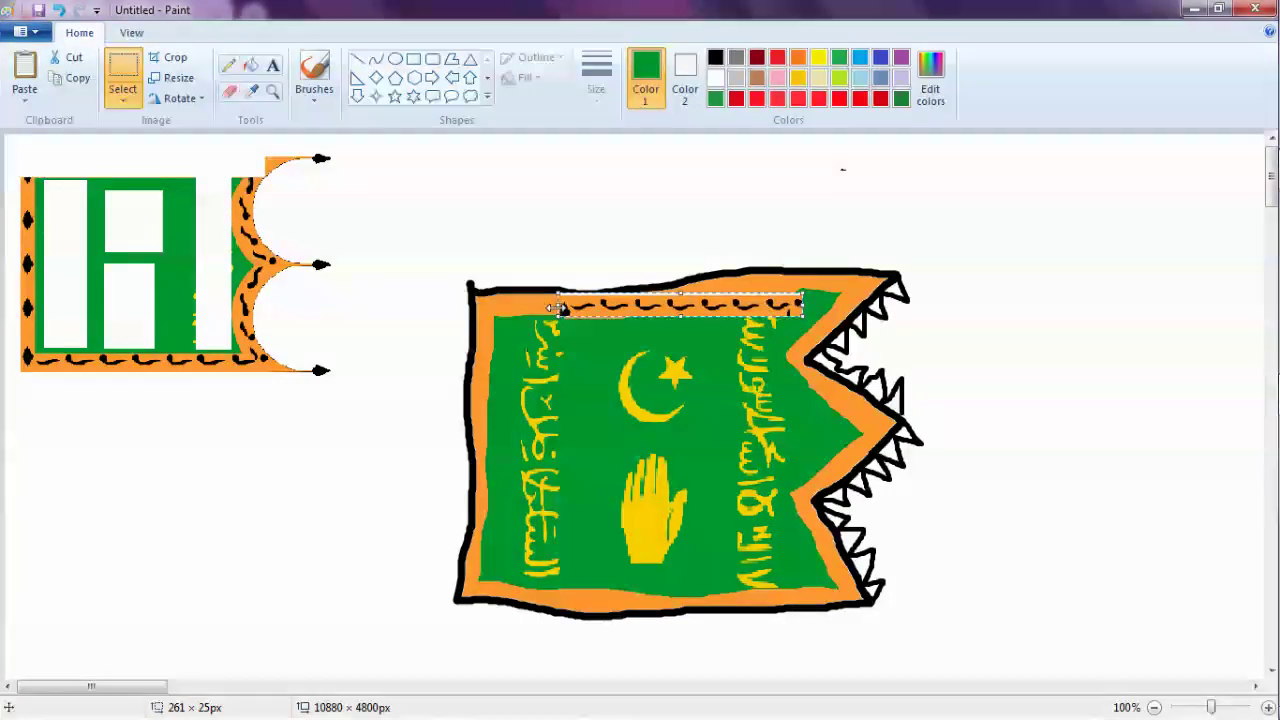
drag(557, 308, 481, 306)
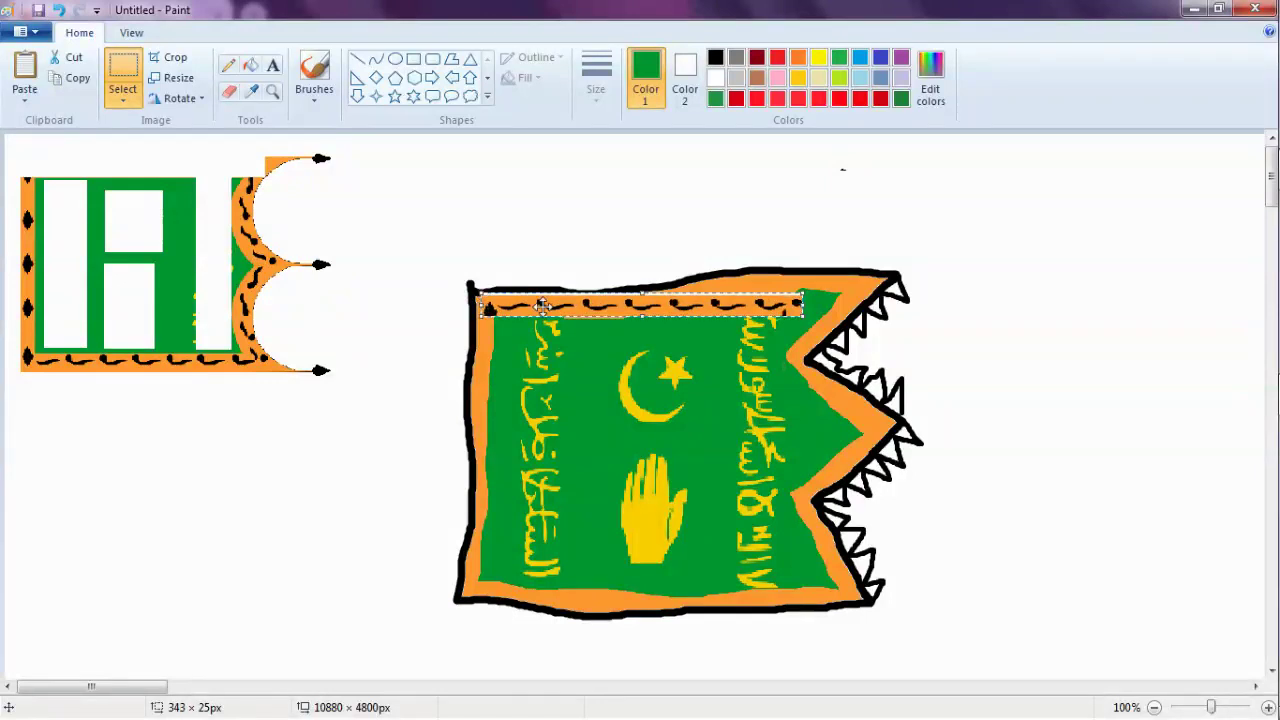
drag(778, 305, 919, 237)
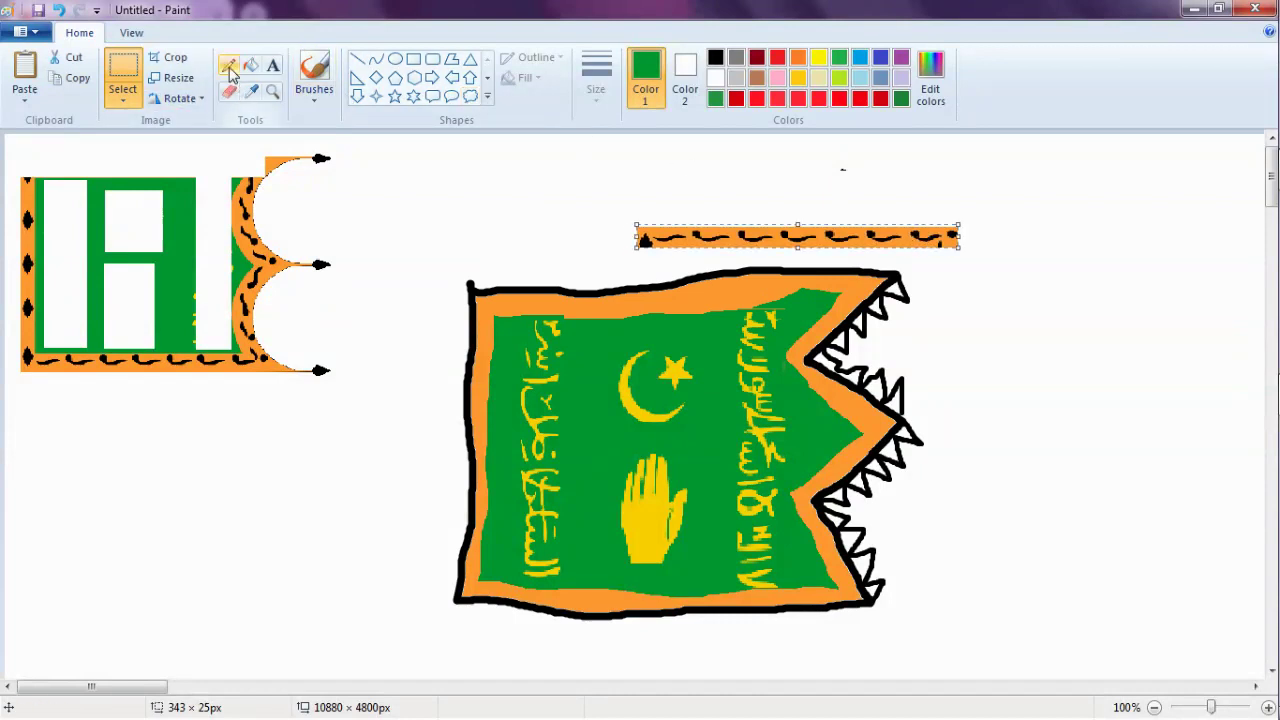
Paint black ornament strokes along the left half of the new flag's top border with the second-thinnest brush, undoing the last stroke.
click(718, 58)
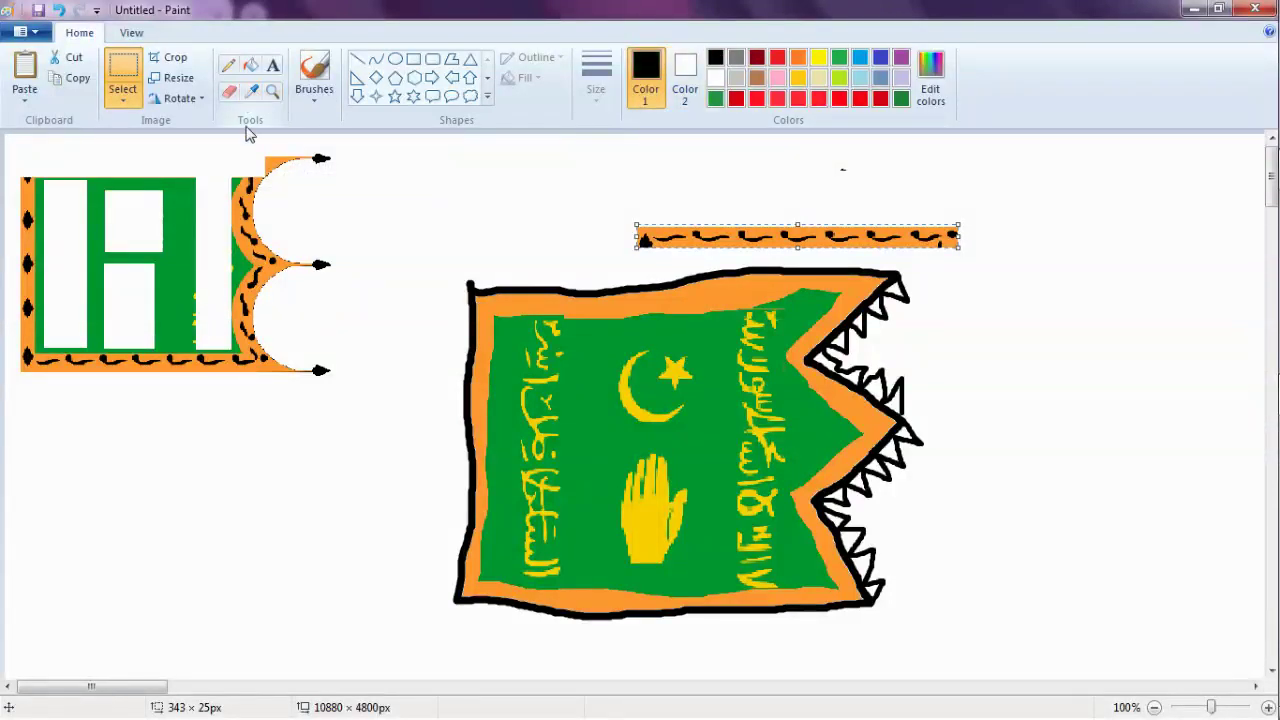
click(231, 66)
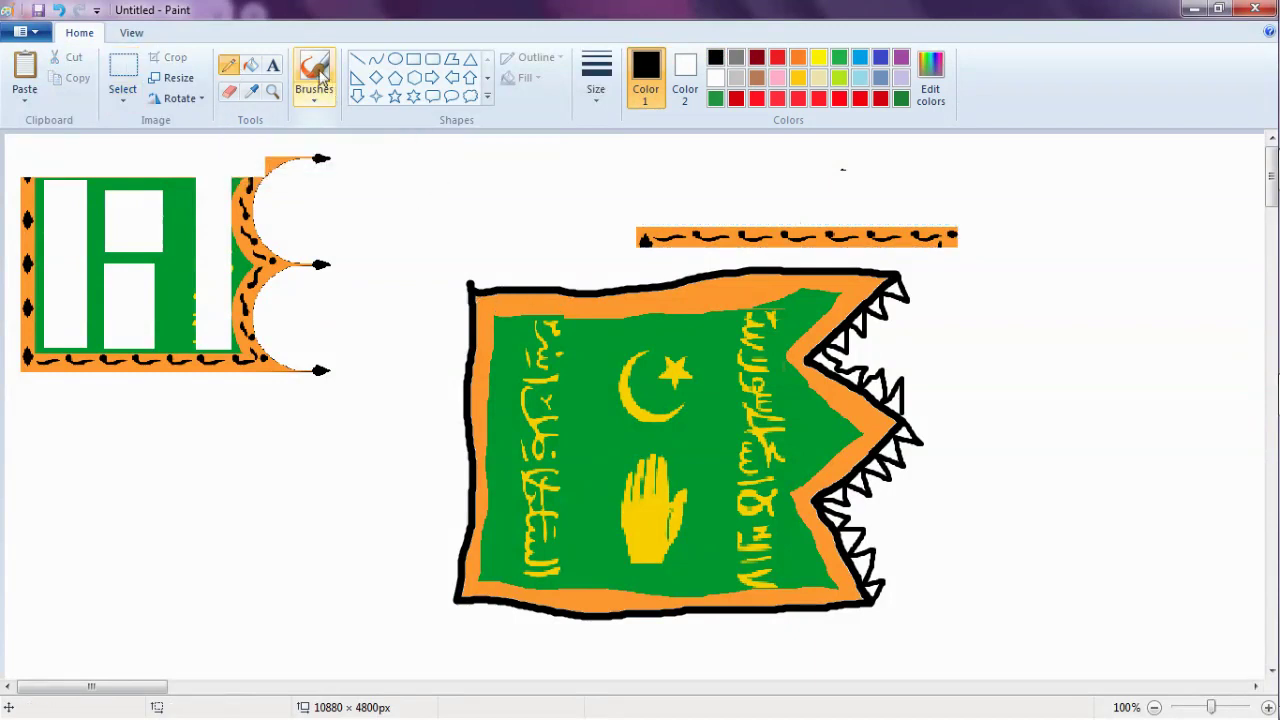
click(316, 75)
click(598, 95)
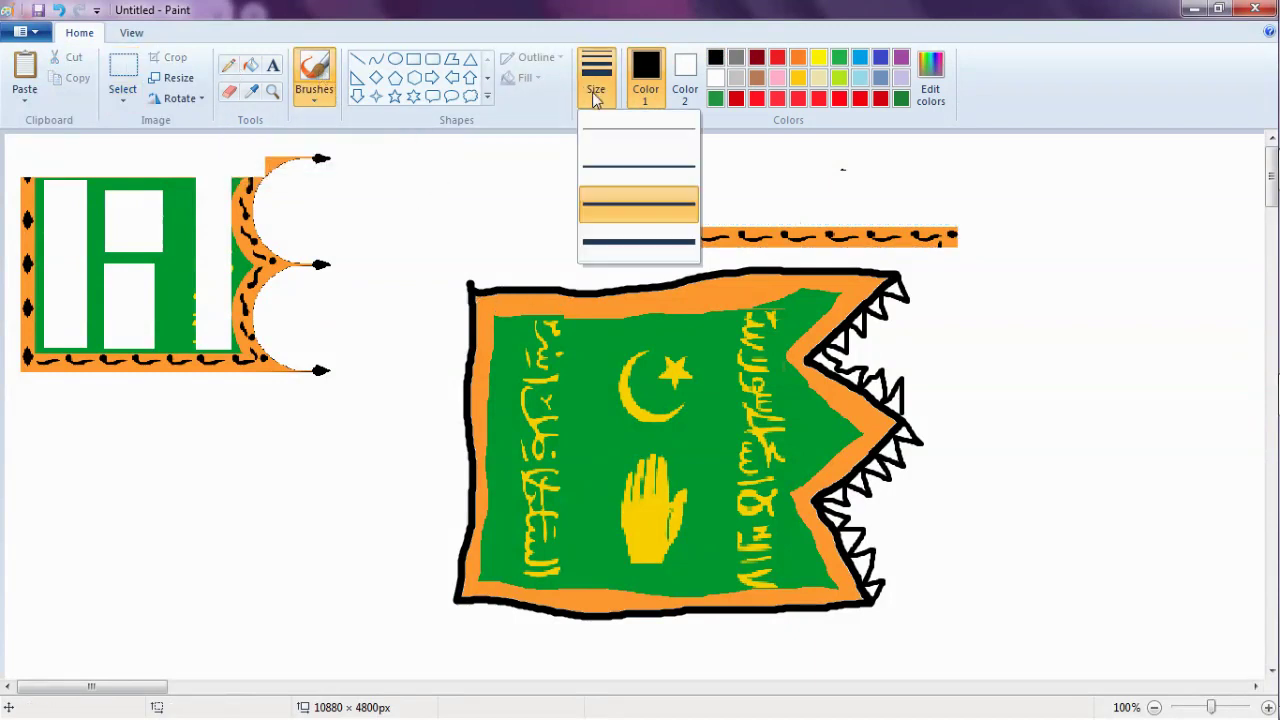
click(619, 174)
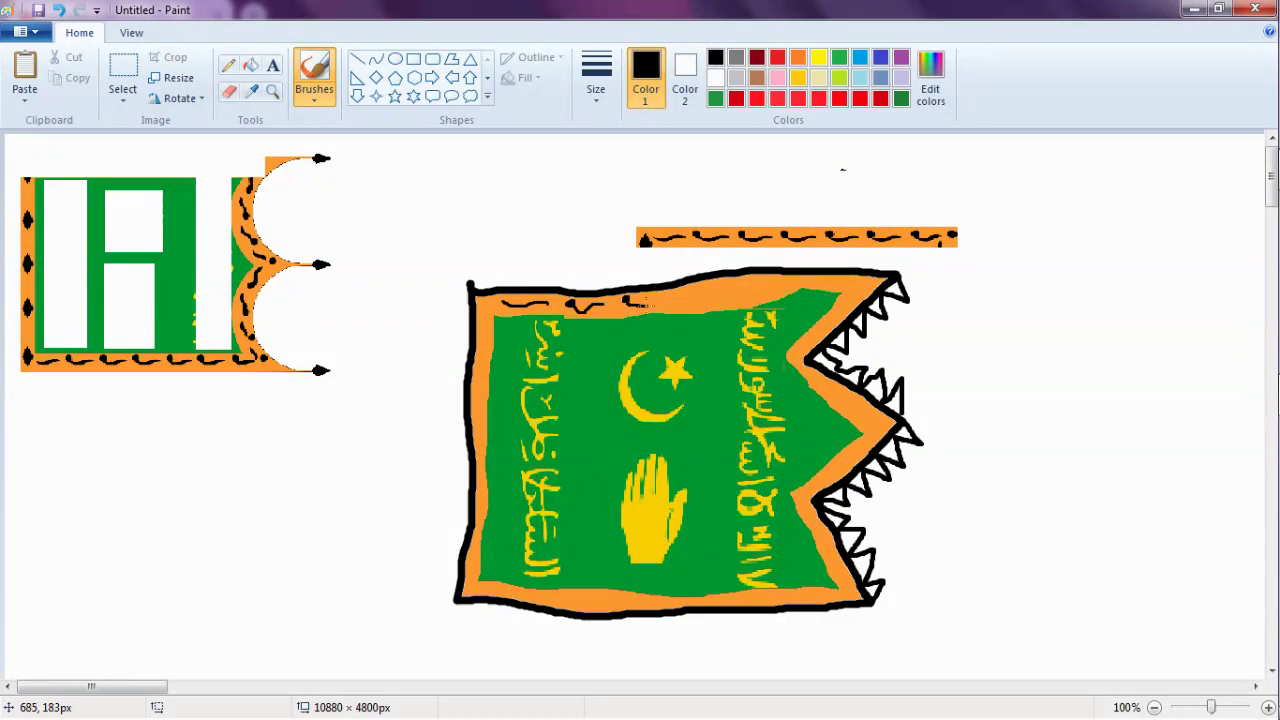
drag(644, 305, 656, 303)
click(58, 11)
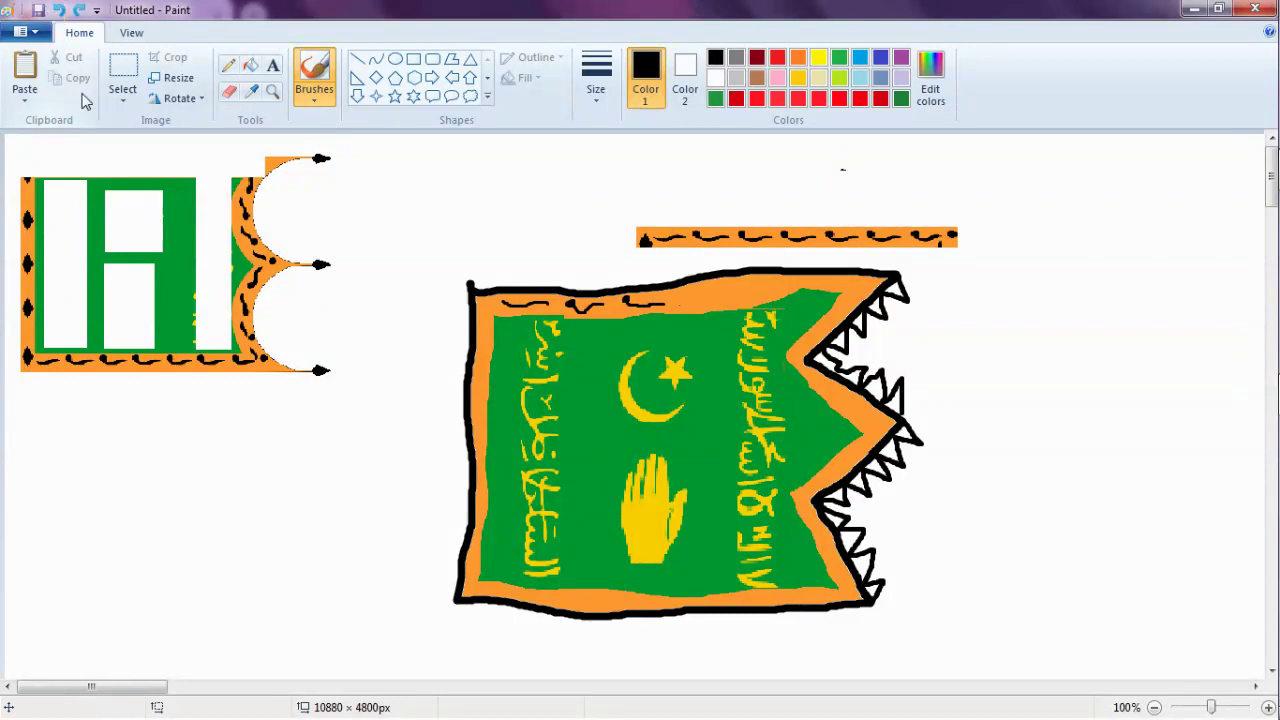
Cut one motif of about 45 × 23 px from the loose border strip and place two copies along the flag's top border.
click(133, 62)
mouse_move(727, 222)
mouse_down()
mouse_move(772, 245)
mouse_move(700, 296)
mouse_up()
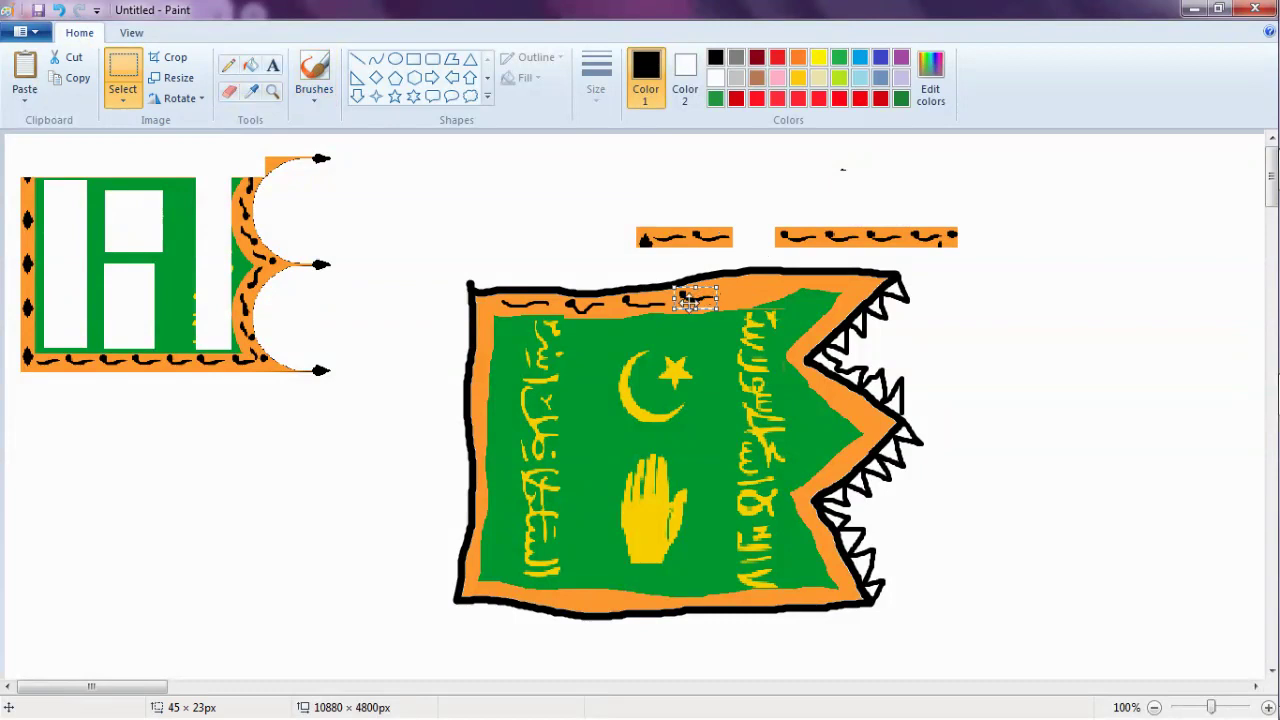
key(ctrl+v)
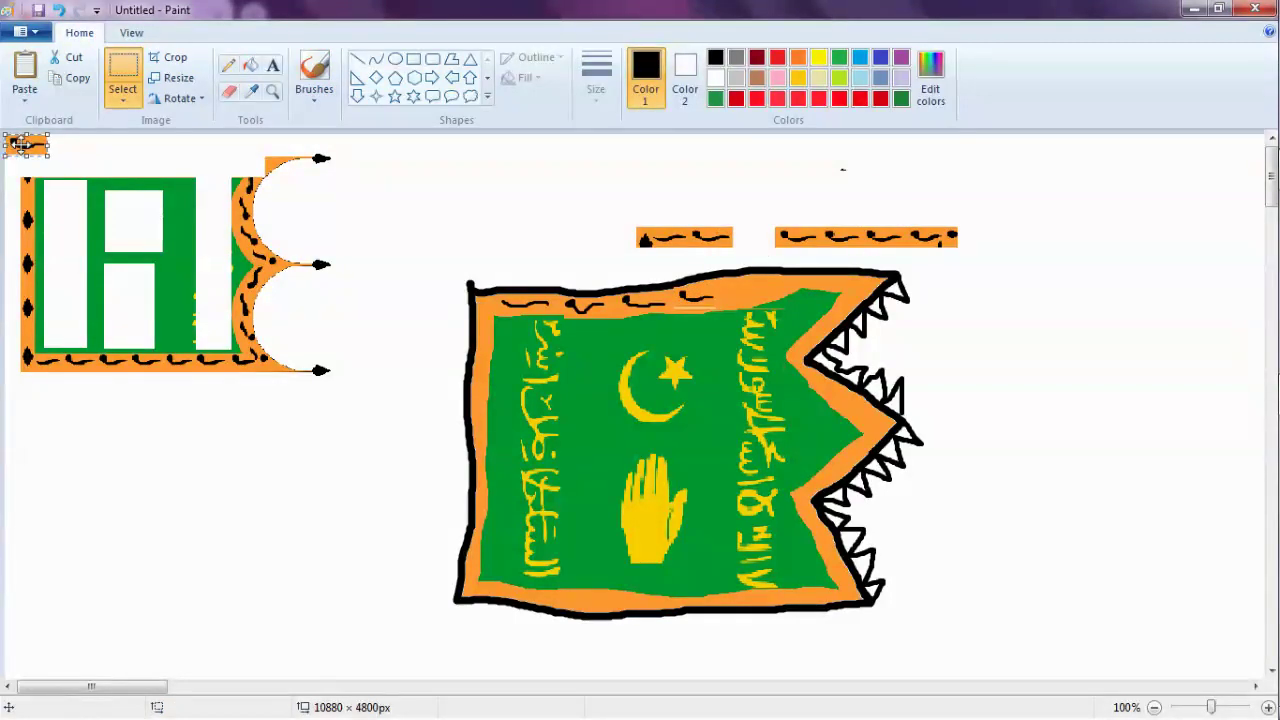
drag(20, 145, 749, 289)
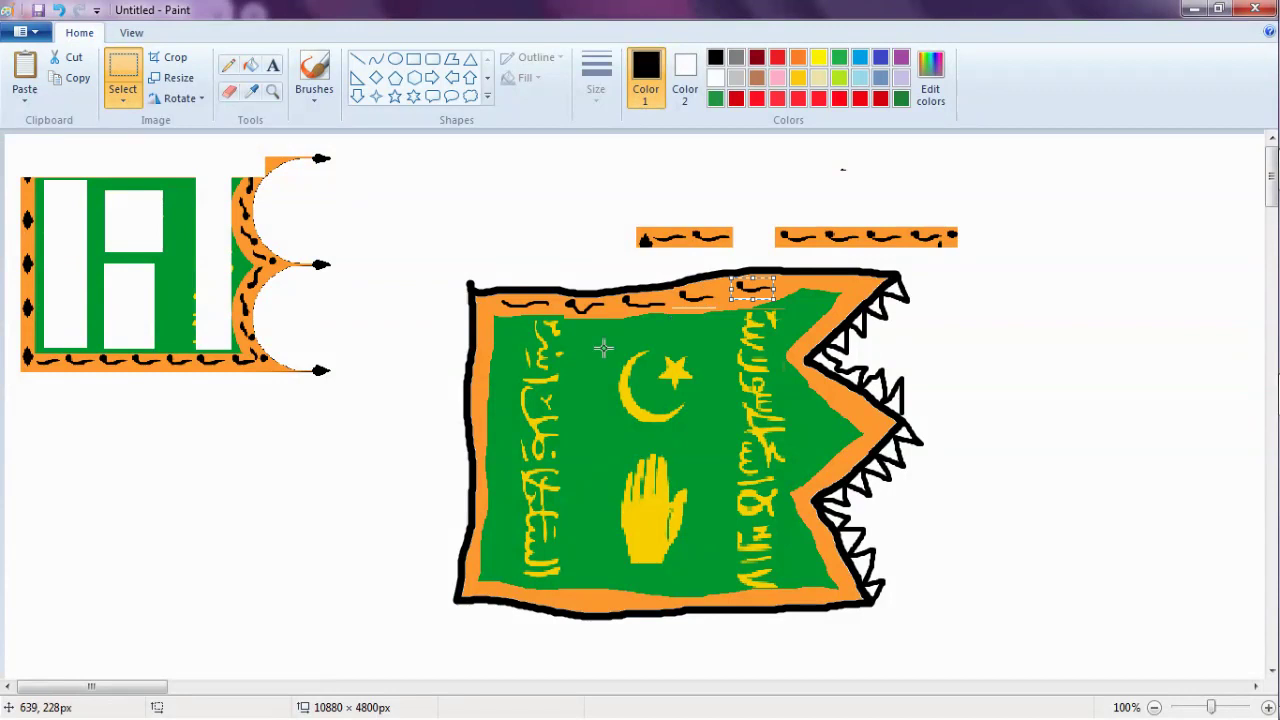
Paste five copies of the ornament motif in a row along the new flag's bottom border.
key(ctrl+v)
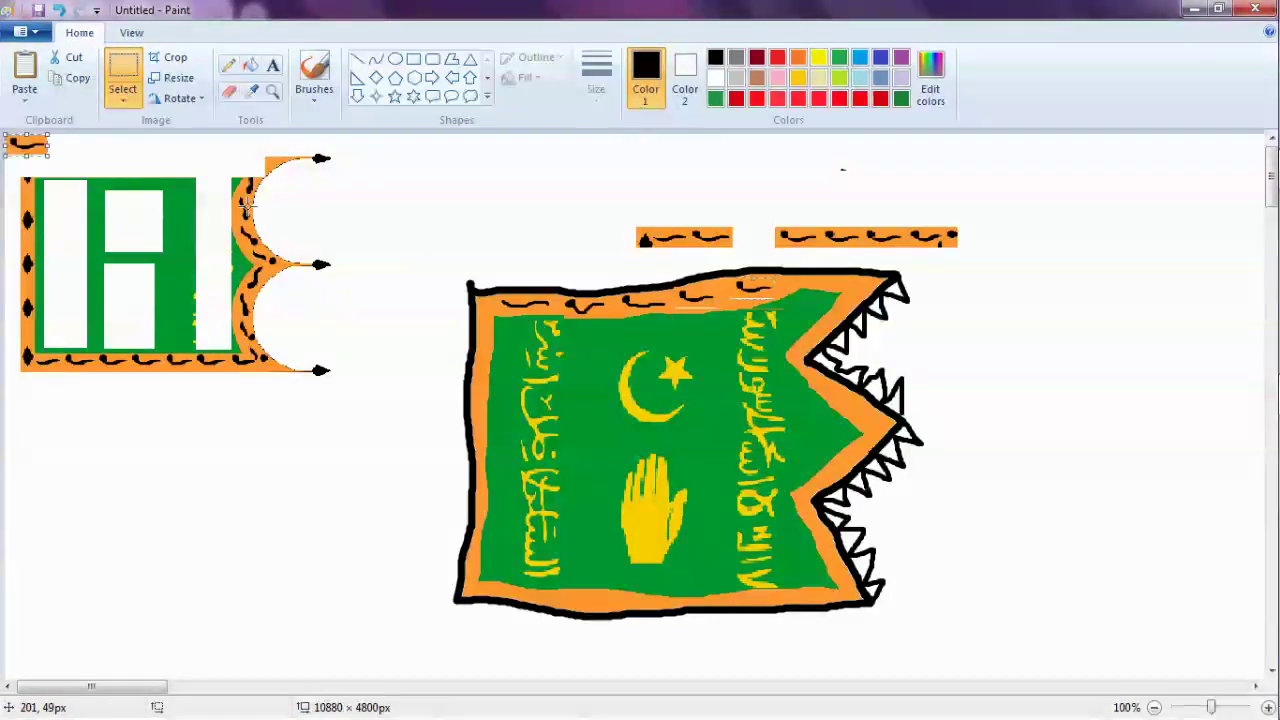
drag(24, 145, 503, 584)
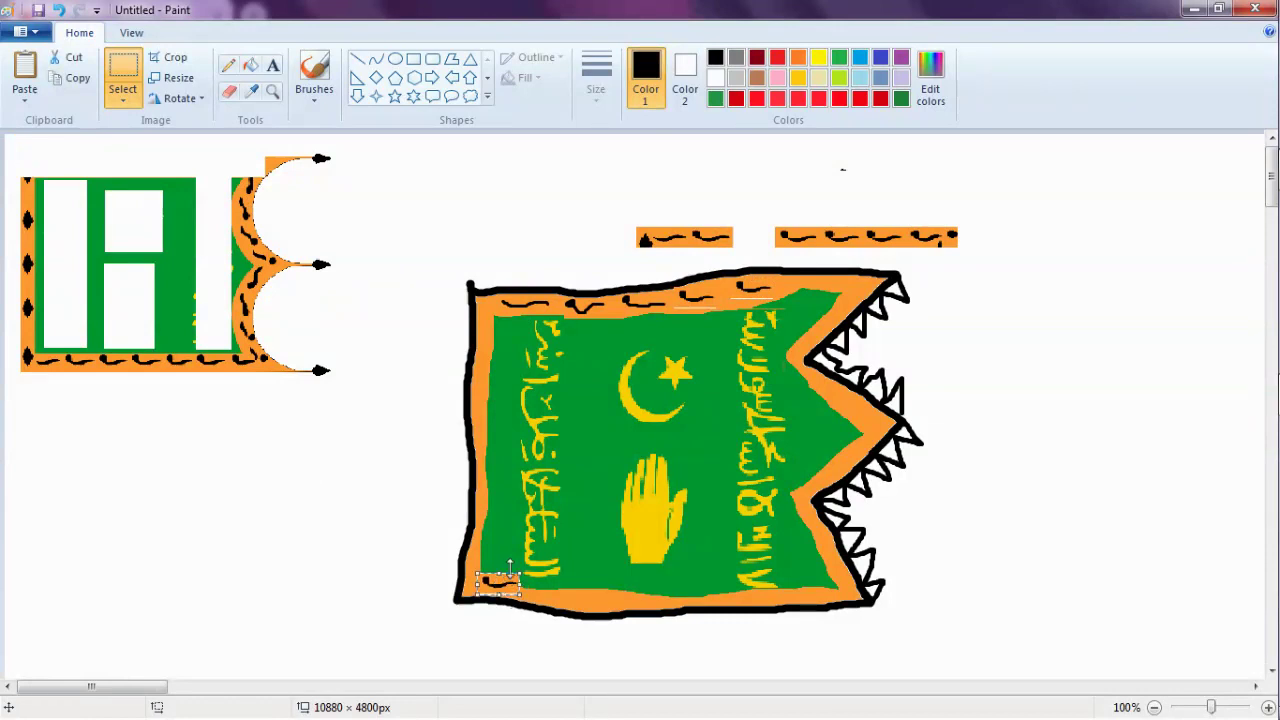
key(ctrl+v)
drag(20, 141, 549, 588)
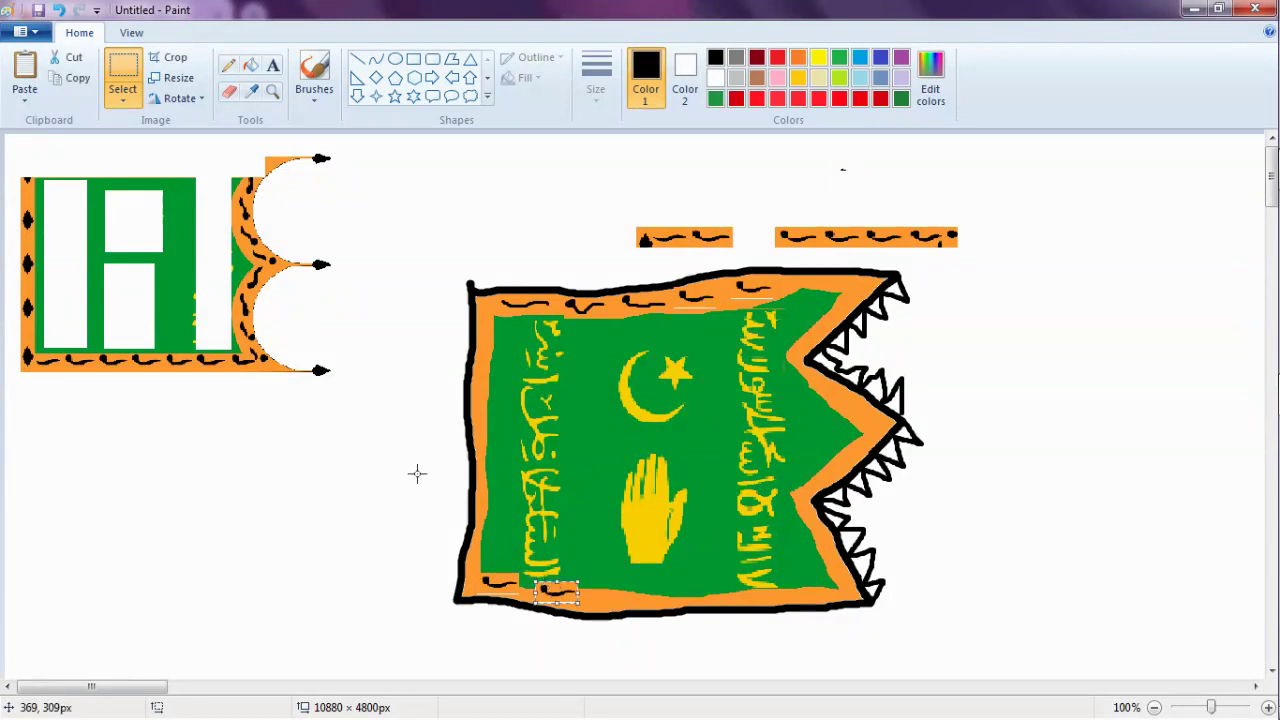
key(ctrl+v)
drag(35, 146, 612, 597)
key(ctrl+v)
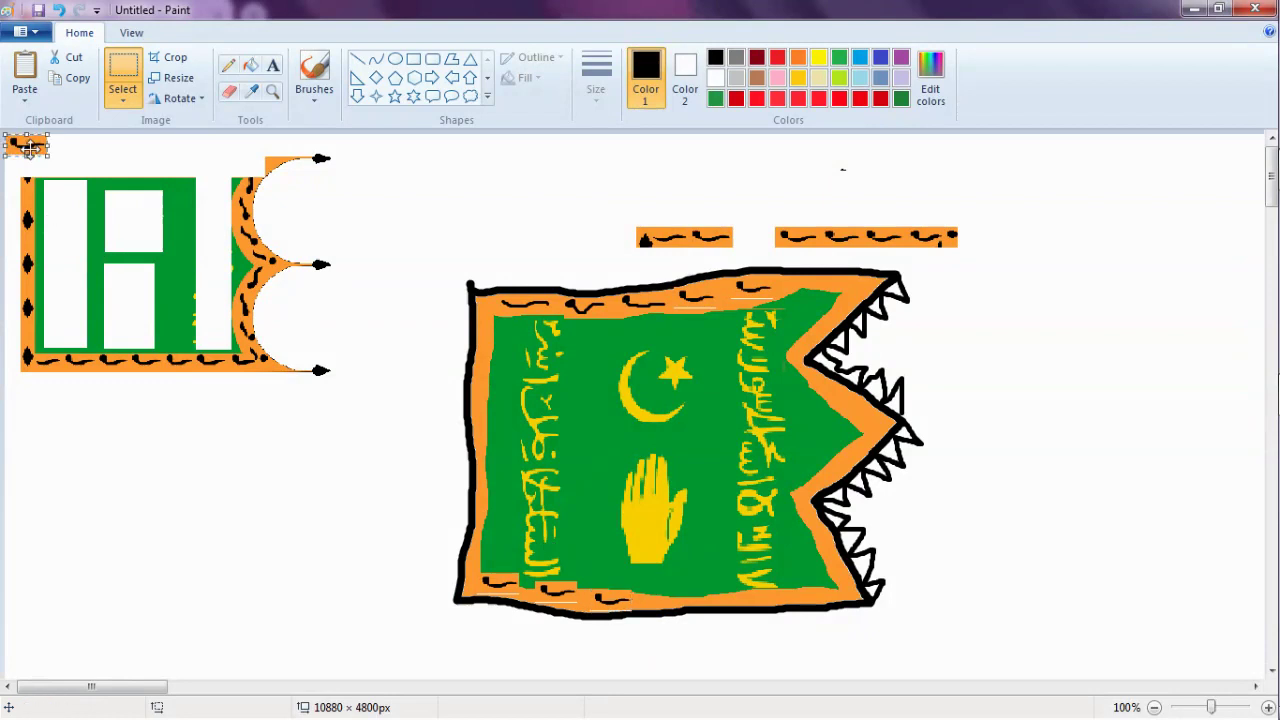
drag(30, 146, 668, 600)
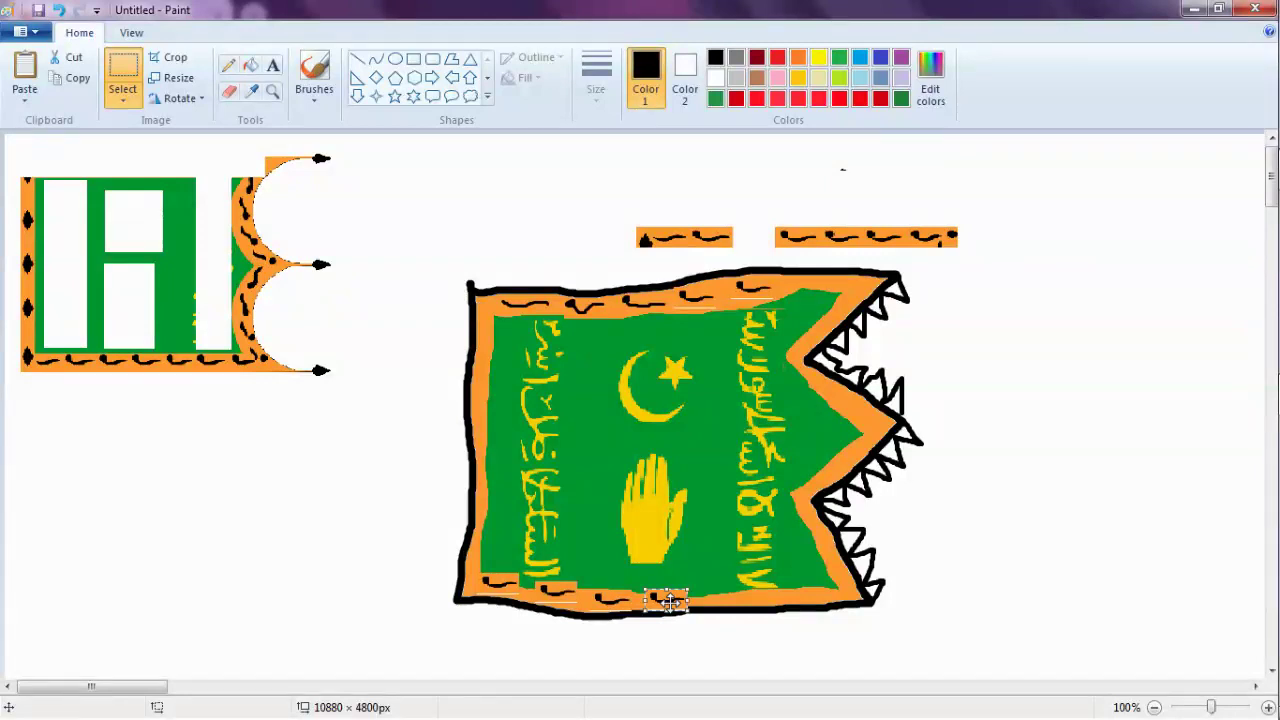
key(ctrl+v)
drag(31, 146, 751, 598)
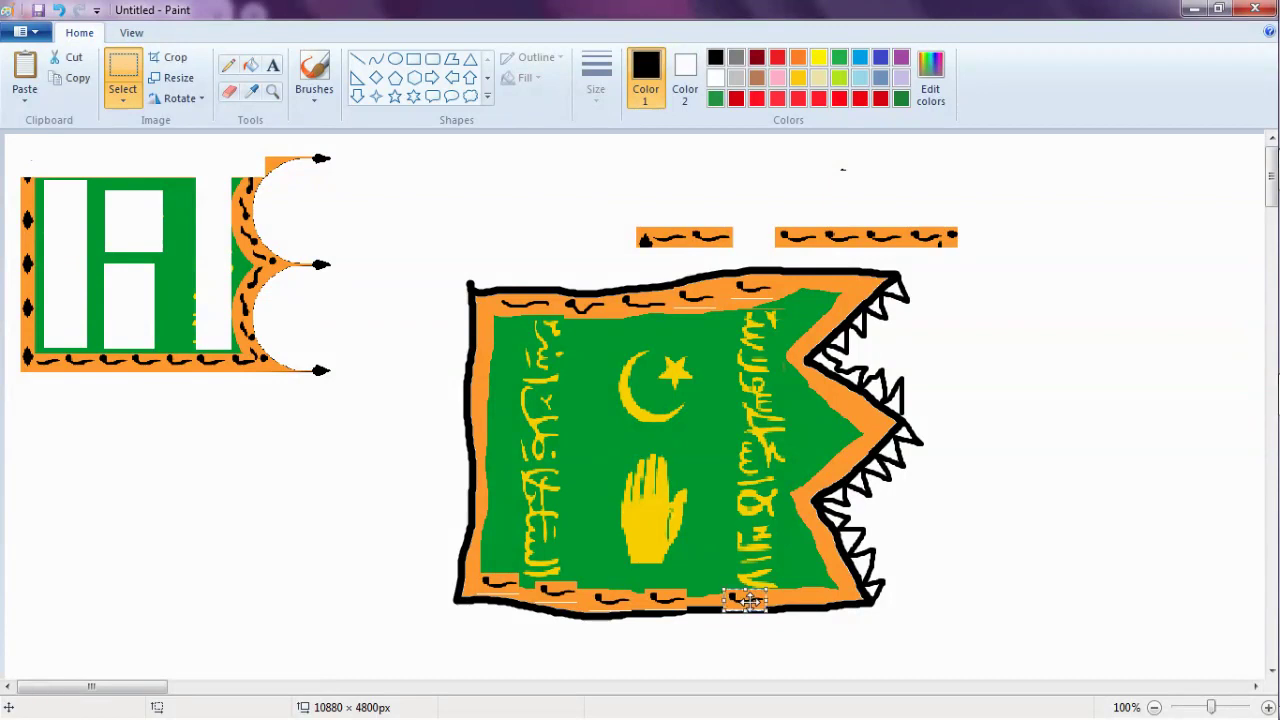
drag(723, 590, 767, 610)
mouse_move(243, 176)
mouse_down()
mouse_move(234, 206)
mouse_move(252, 188)
mouse_move(249, 229)
mouse_up()
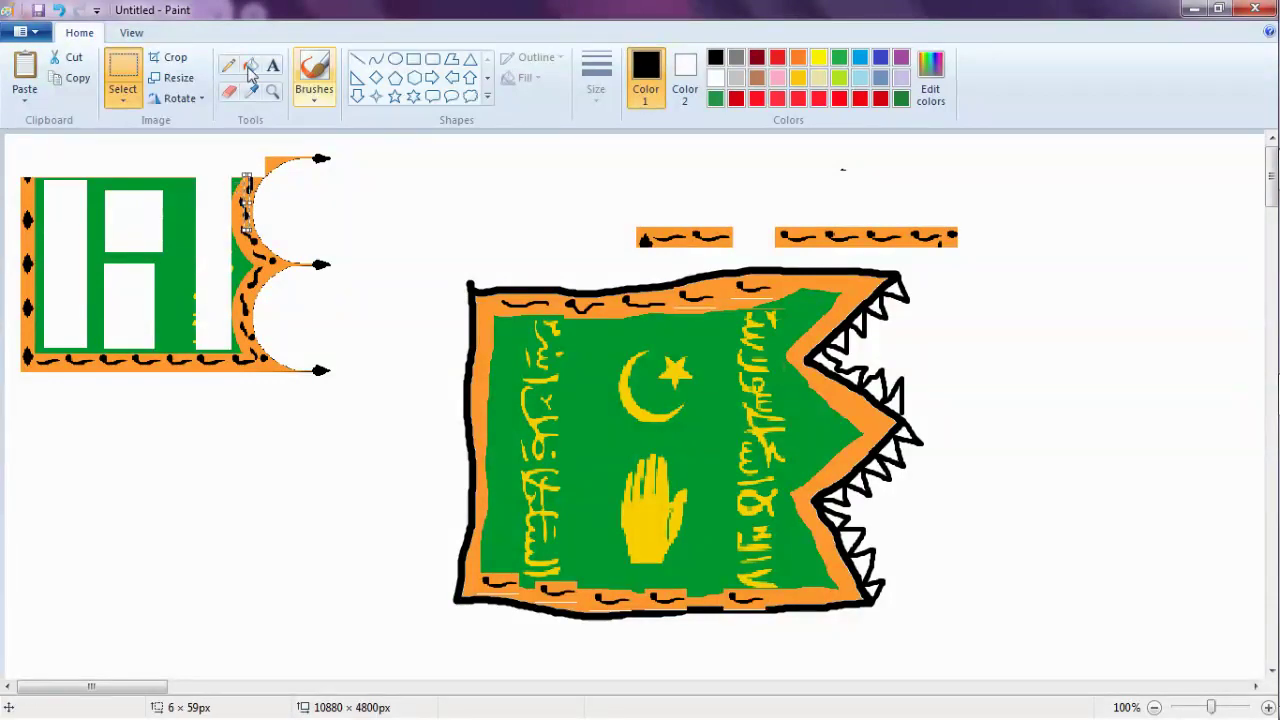
click(310, 72)
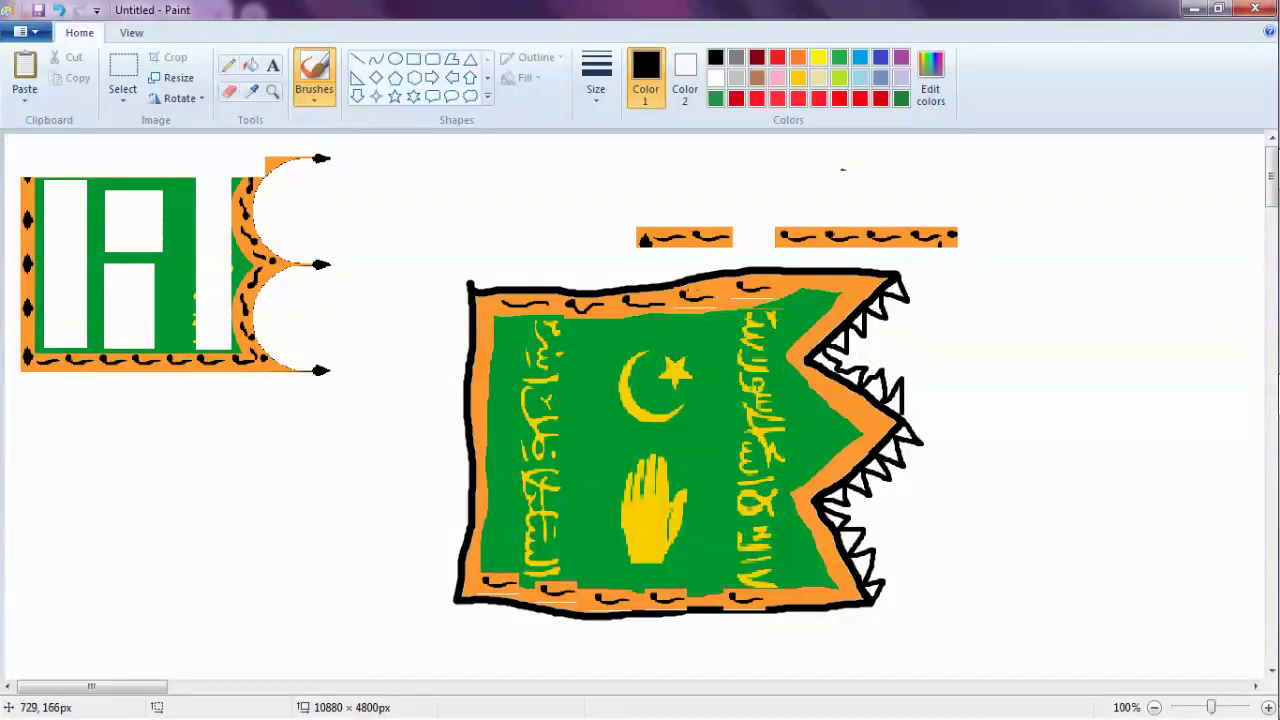
Paste another motif near the top border's right end and paint black strokes and dots down the zigzag right-hand border.
key(ctrl+v)
drag(18, 142, 806, 284)
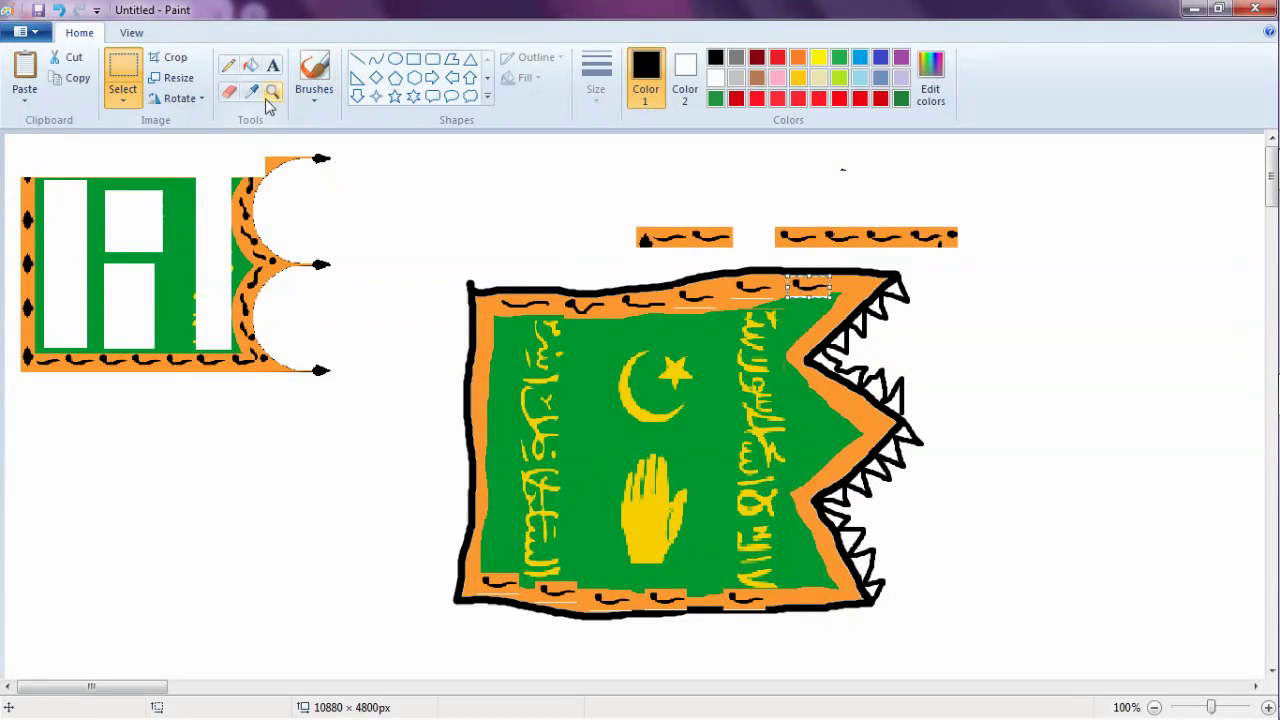
click(314, 75)
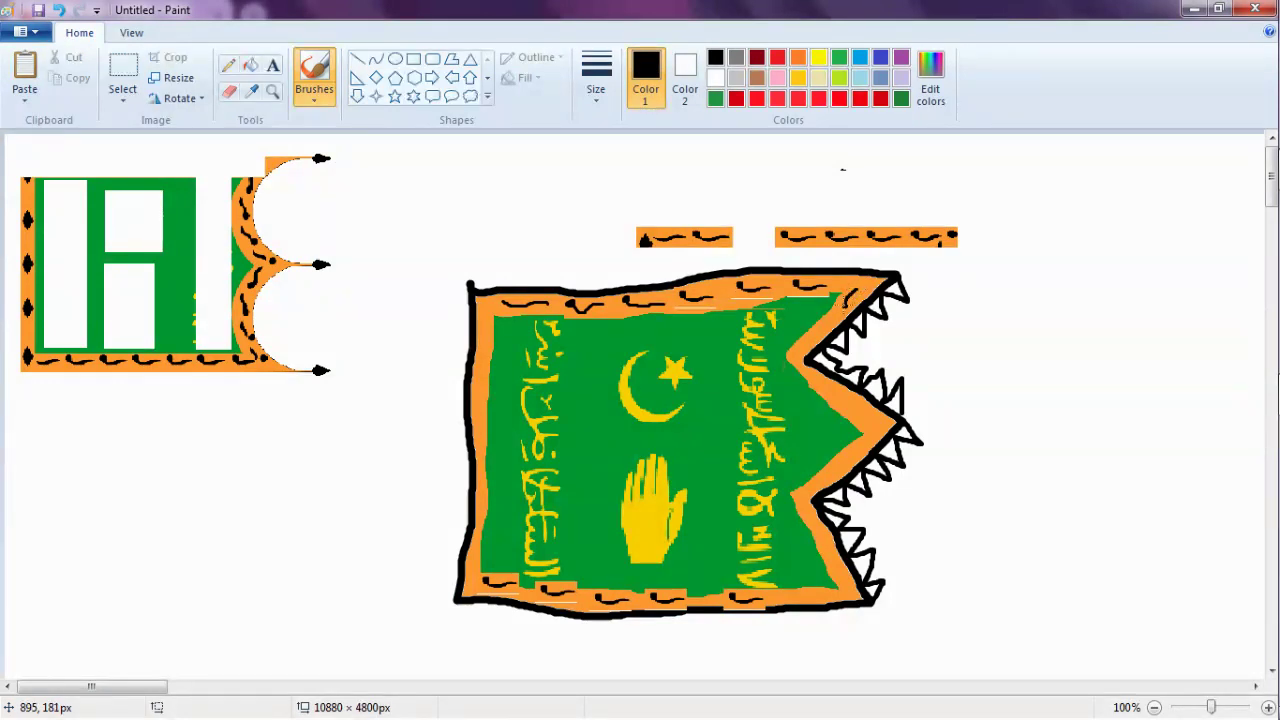
drag(849, 295, 845, 306)
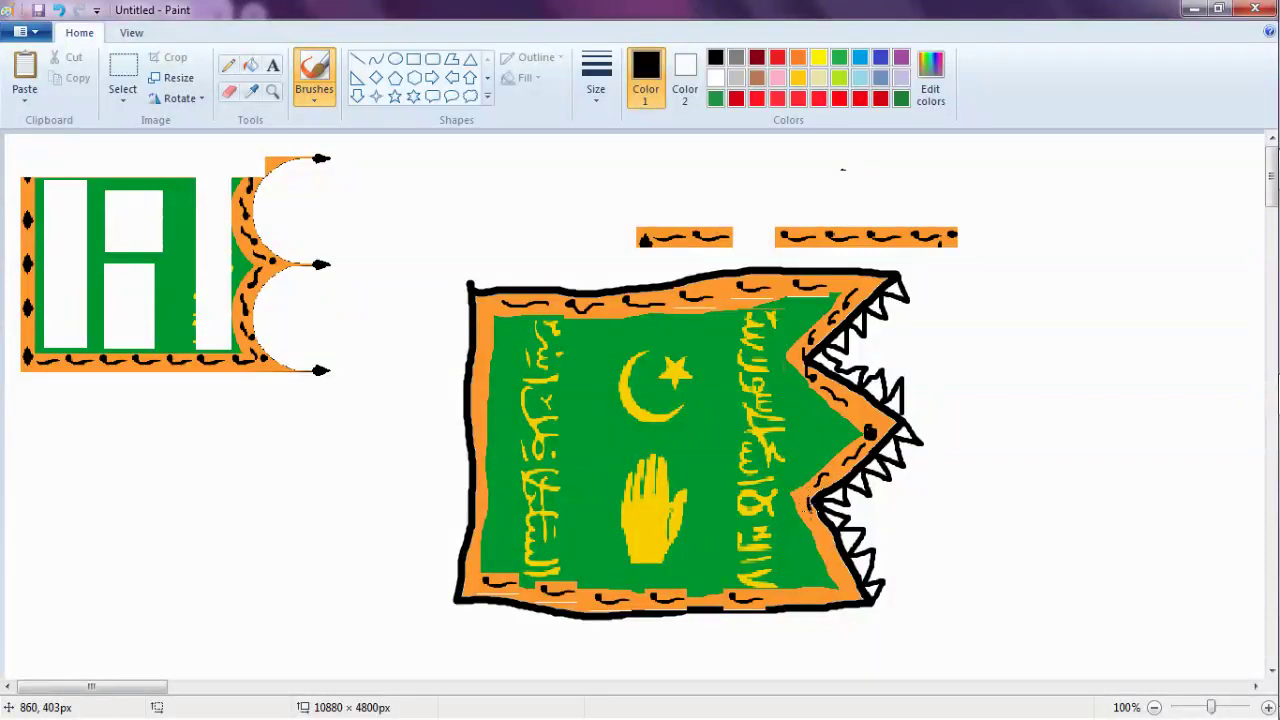
mouse_move(816, 535)
mouse_down()
mouse_move(821, 560)
mouse_move(818, 544)
mouse_up()
drag(827, 556, 830, 566)
drag(847, 582, 843, 579)
Paste one more ornament motif near the right end of the new flag's bottom border.
key(ctrl+v)
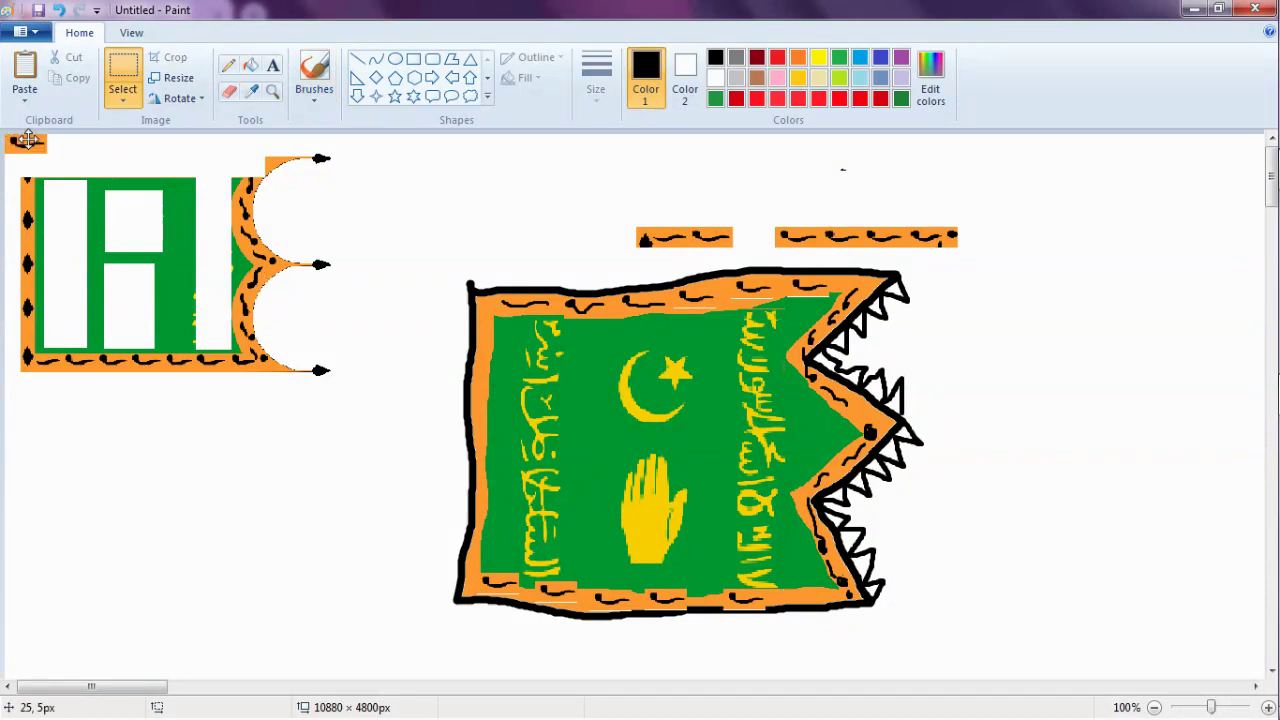
drag(25, 140, 803, 594)
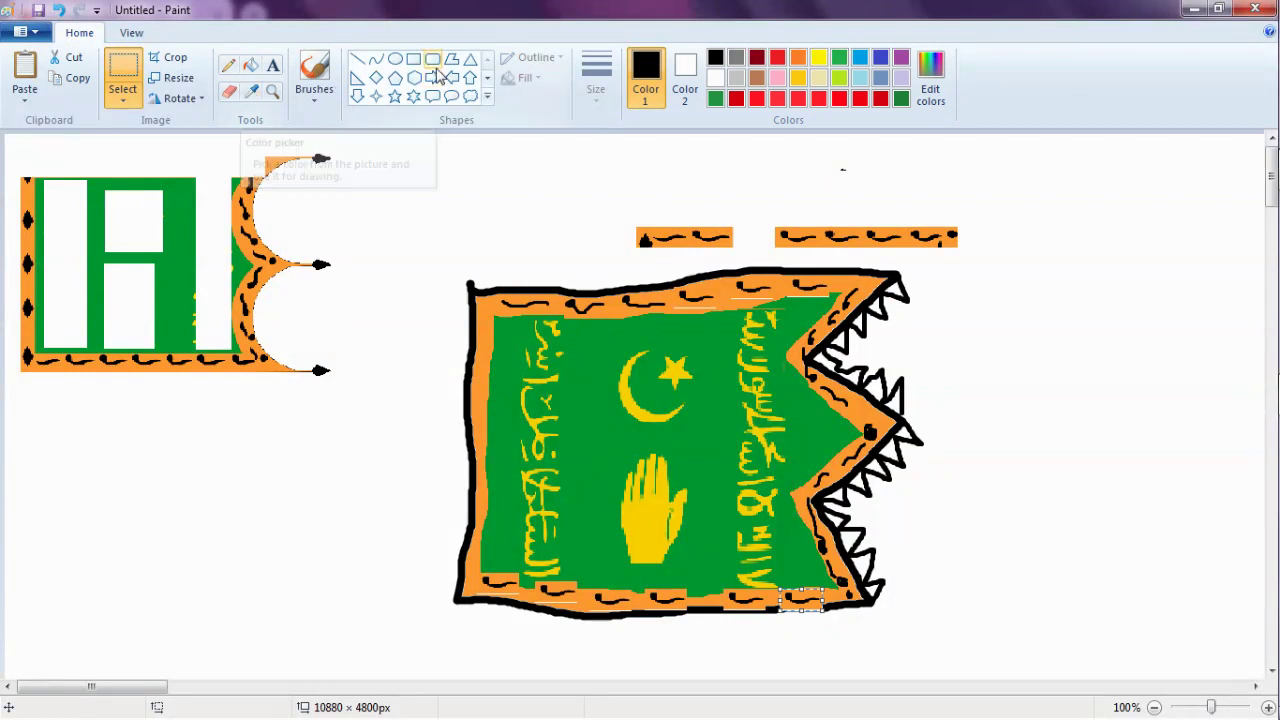
Draw six small black diamond outlines, about 9–13 px wide and 21–29 px tall, down the new flag's left border.
click(383, 78)
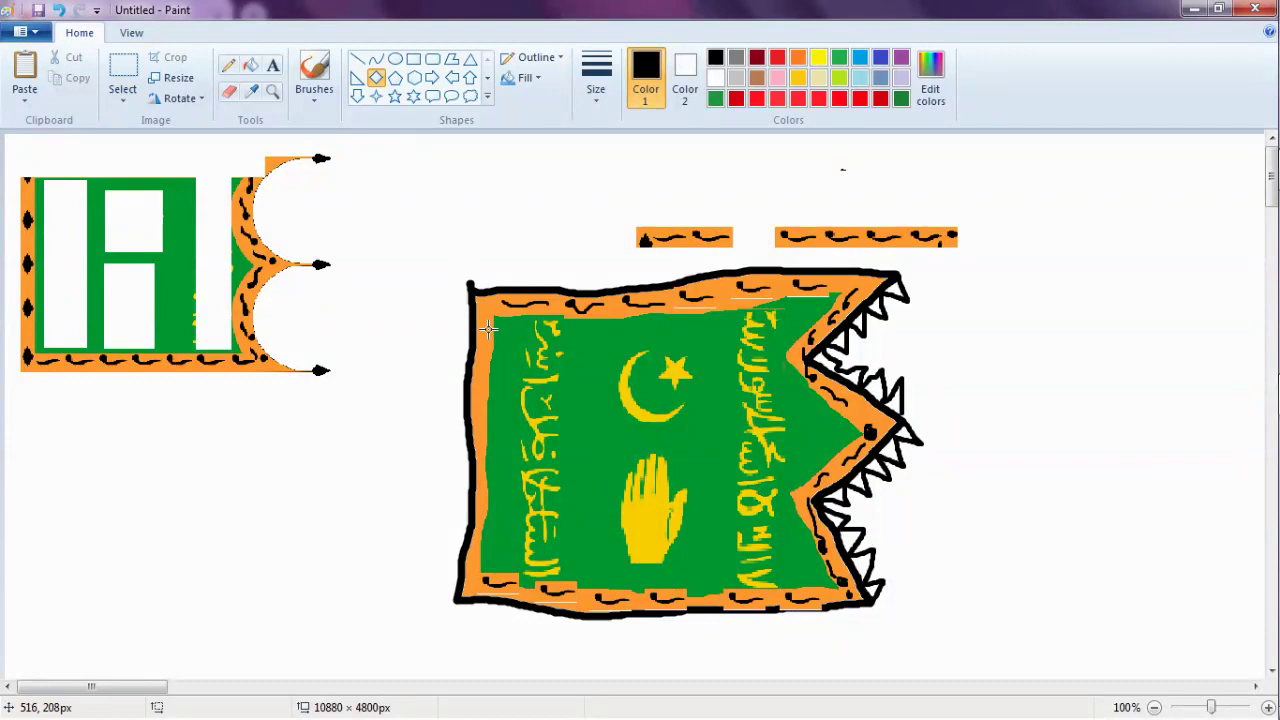
drag(487, 317, 477, 340)
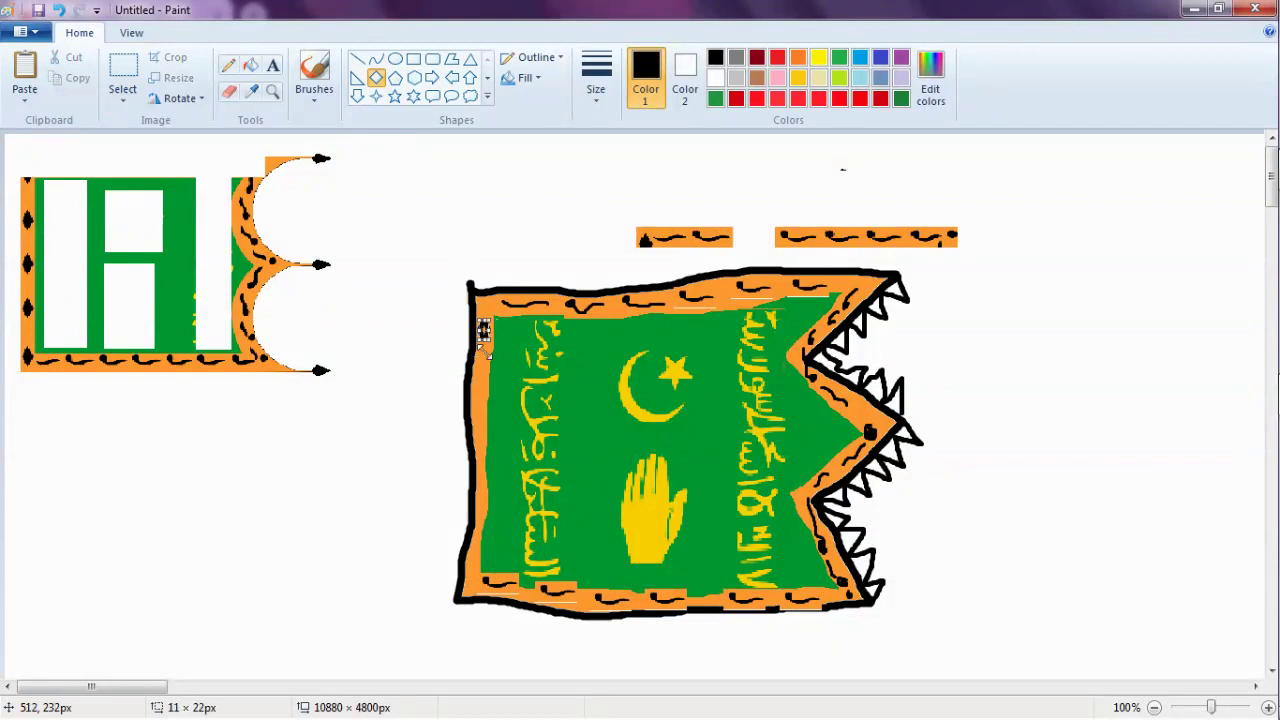
drag(487, 358, 477, 388)
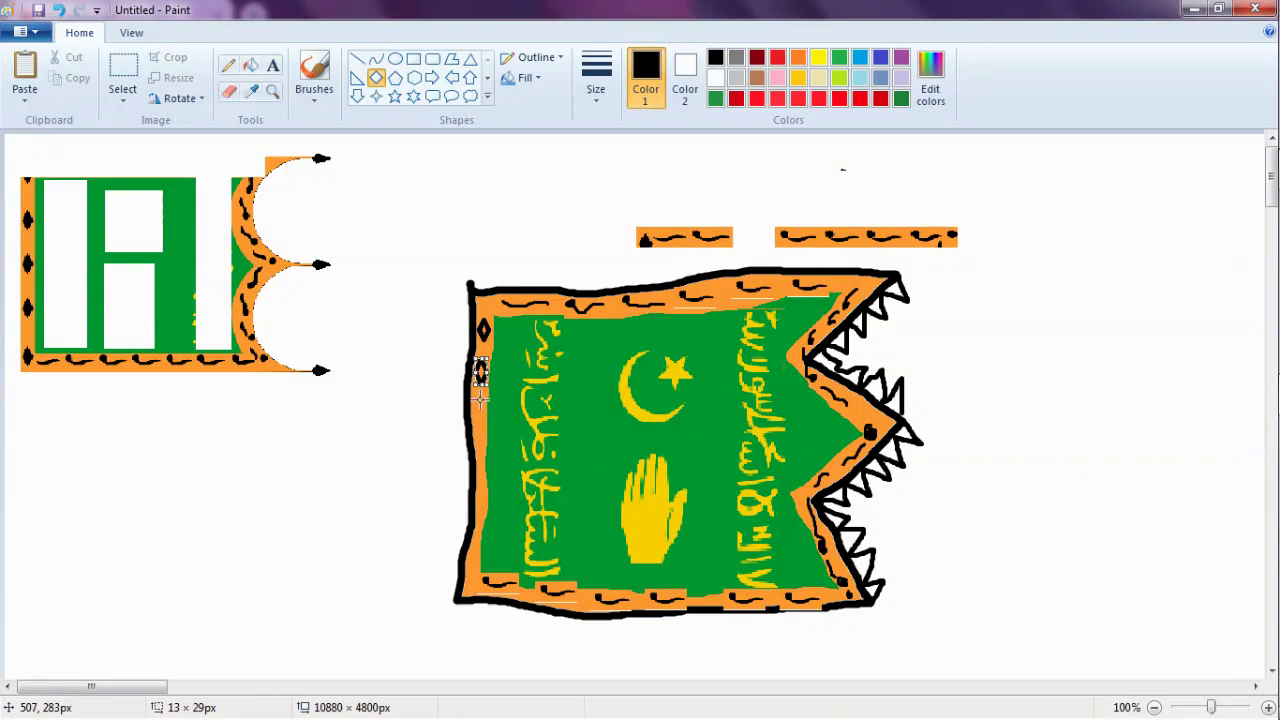
drag(481, 394, 473, 423)
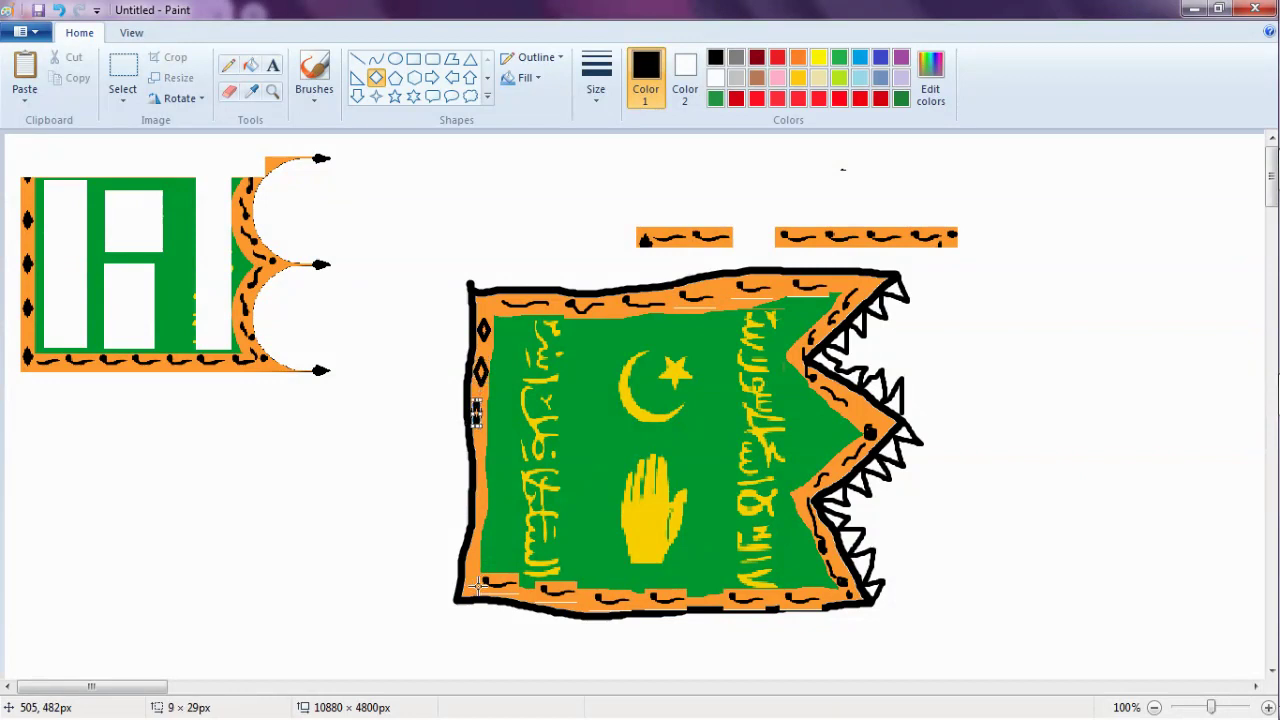
drag(477, 584, 466, 562)
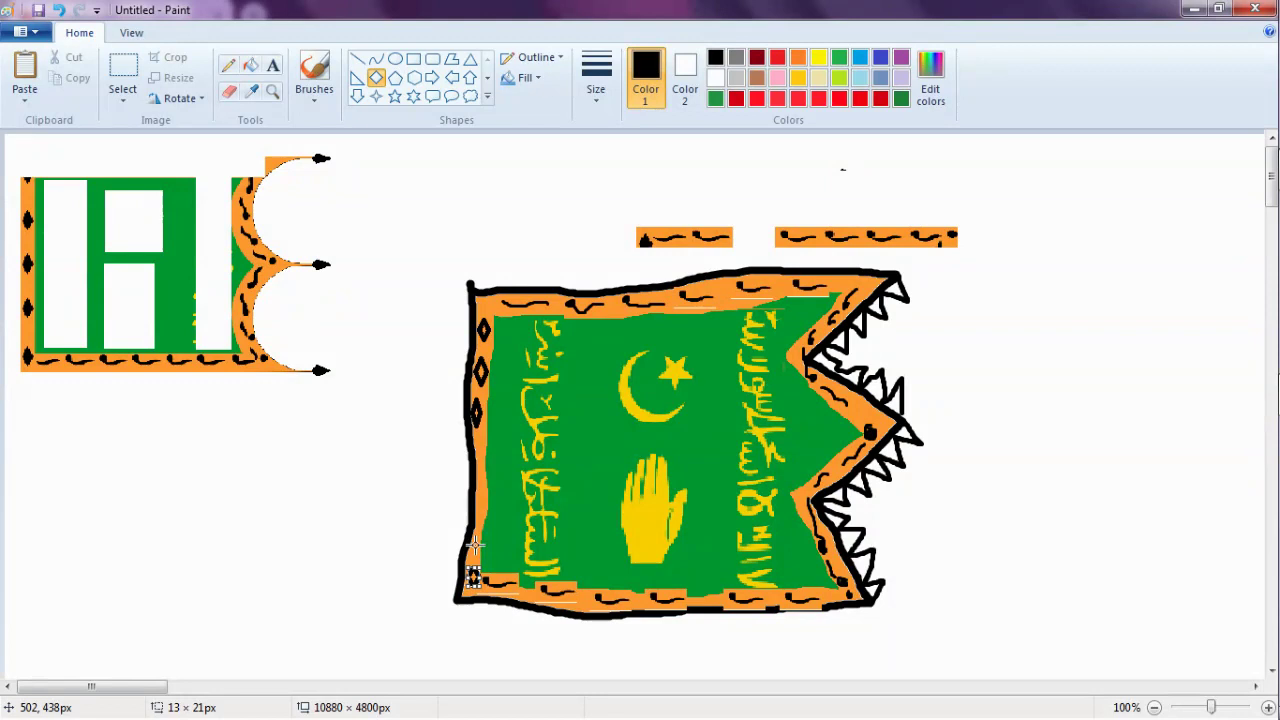
drag(475, 541, 481, 511)
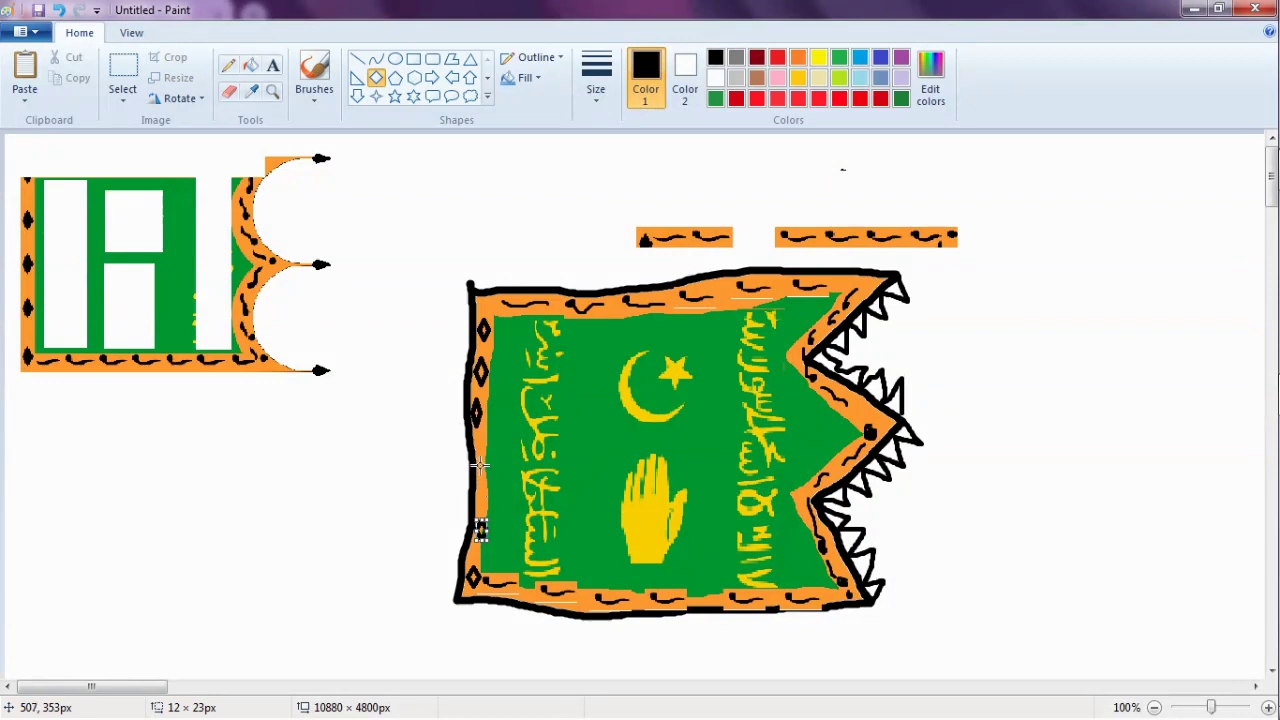
drag(484, 456, 476, 478)
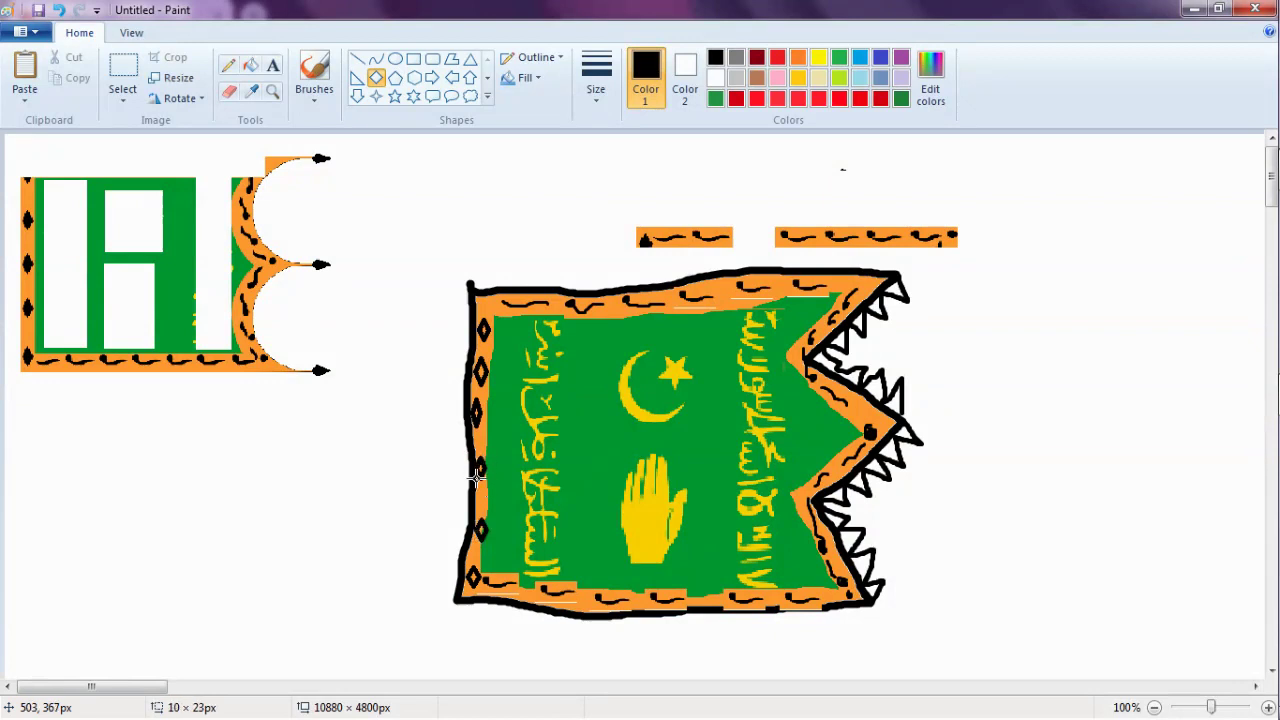
Fill the six diamonds on the left border with black.
click(250, 67)
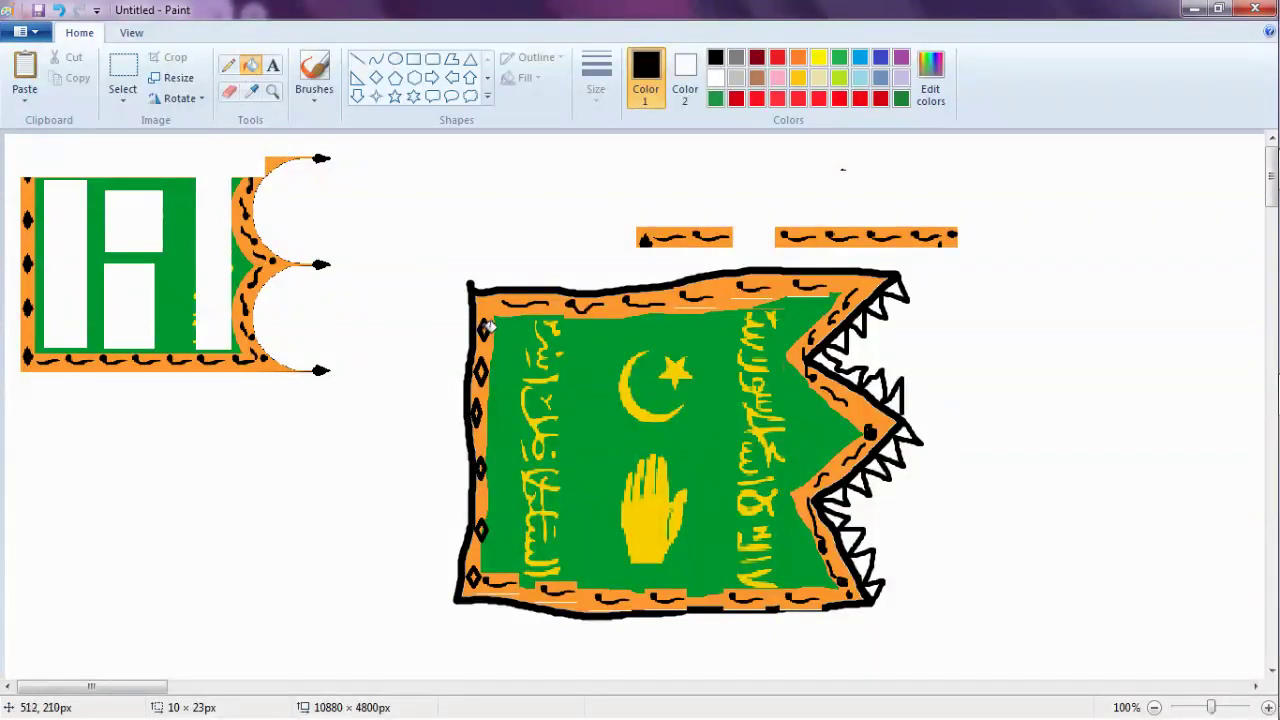
click(486, 328)
click(484, 371)
click(480, 411)
click(483, 466)
click(484, 527)
click(472, 573)
click(251, 91)
click(594, 411)
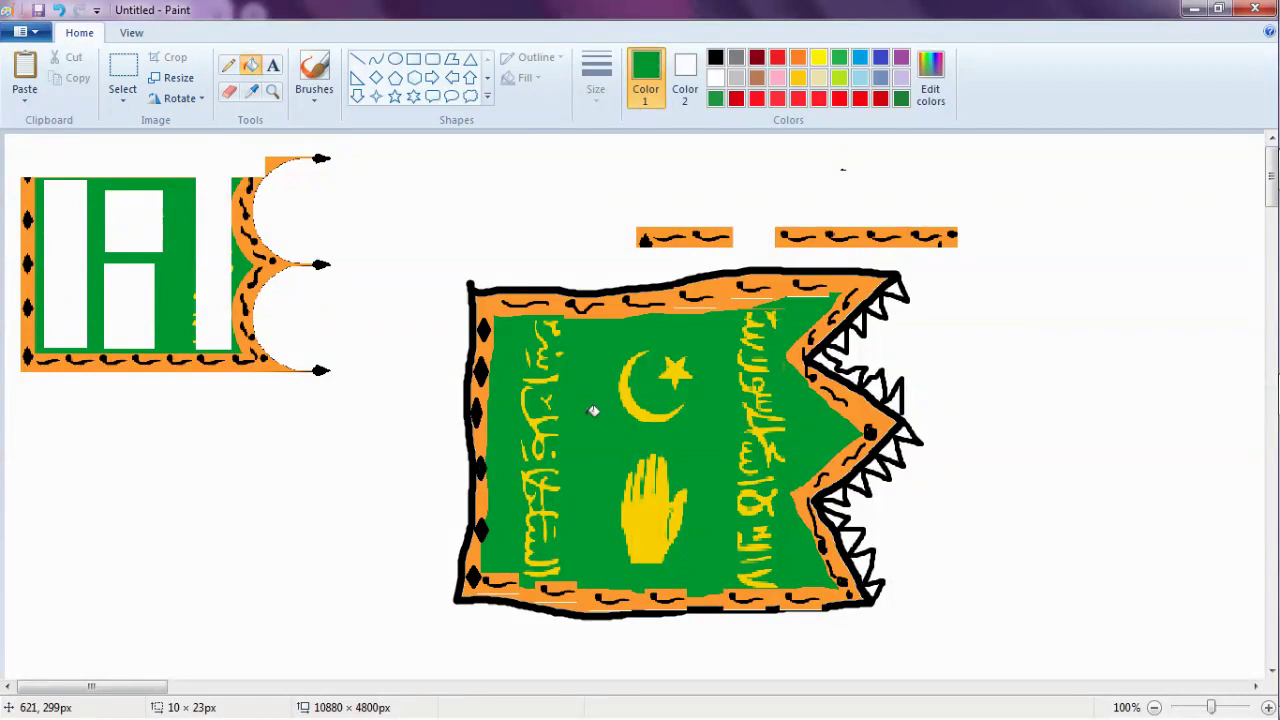
click(313, 78)
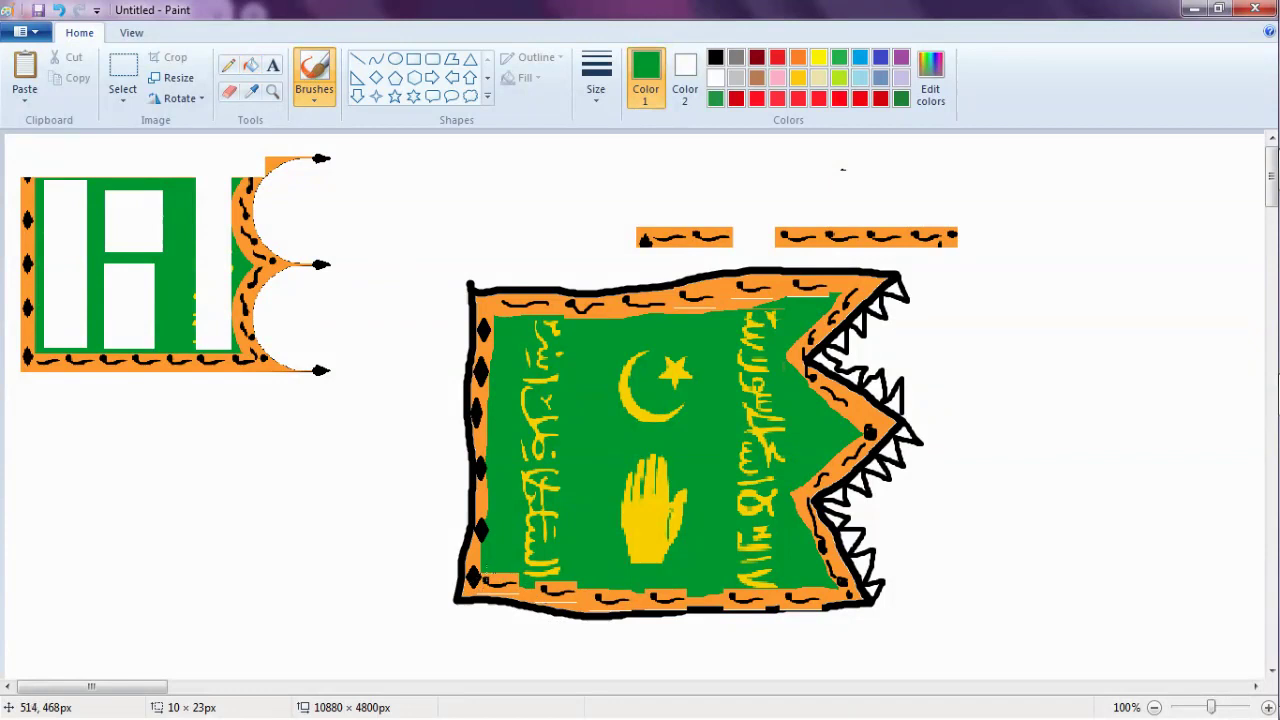
Sample the border's orange, brush a continuous inner edge along the bottom border, and fill the green gaps between the pasted motifs.
click(251, 91)
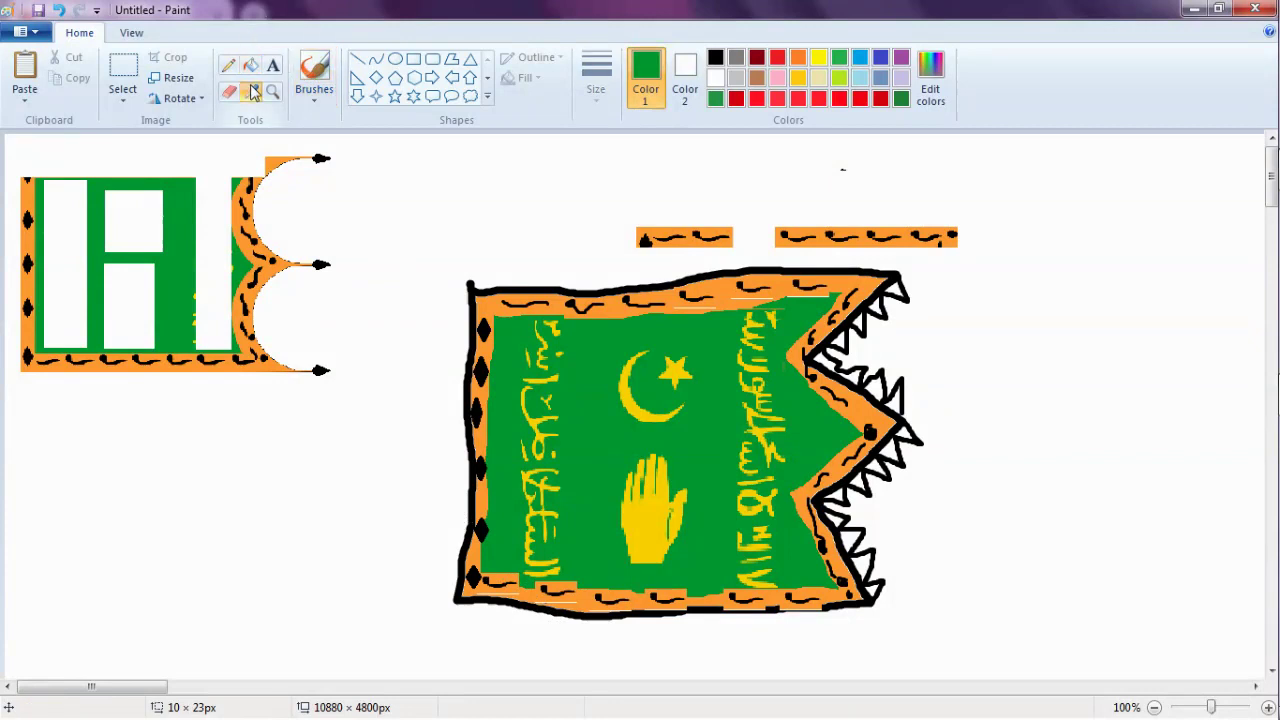
click(643, 238)
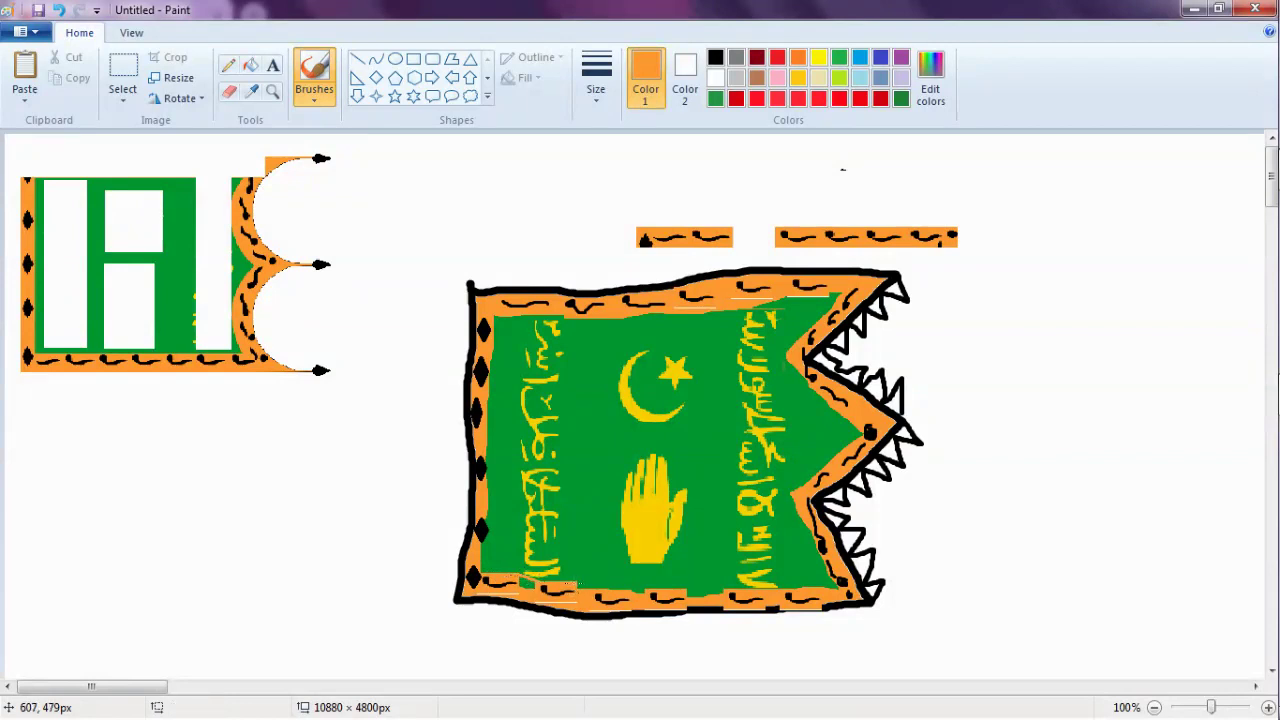
drag(580, 583, 727, 591)
click(250, 65)
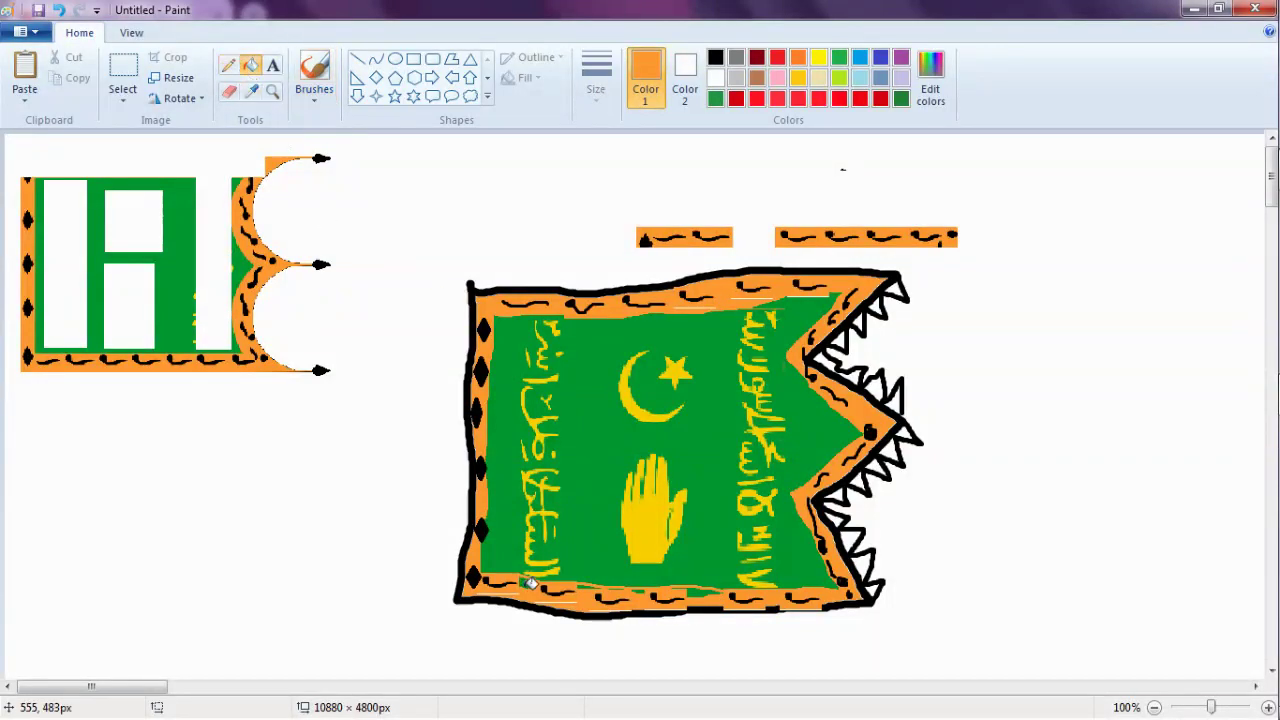